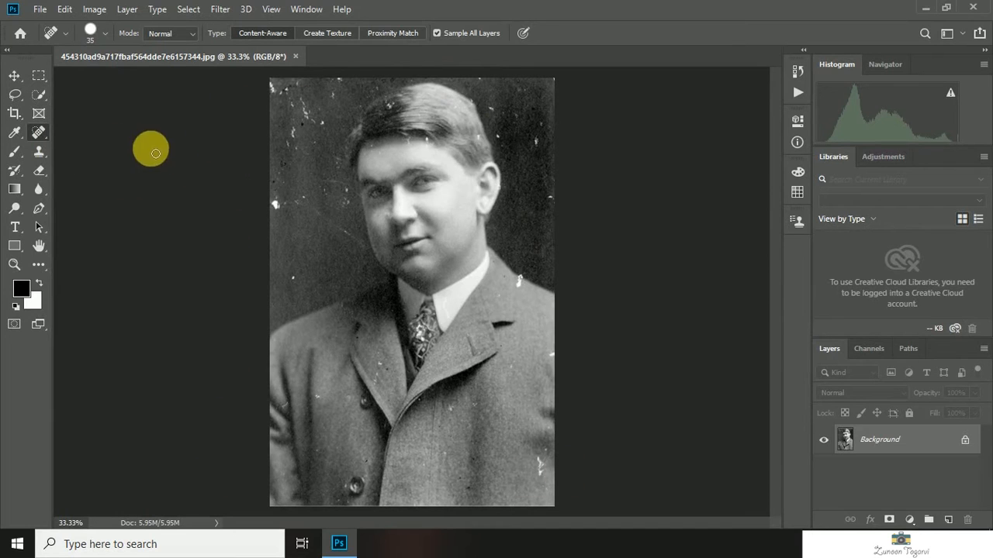
left_click(40, 133)
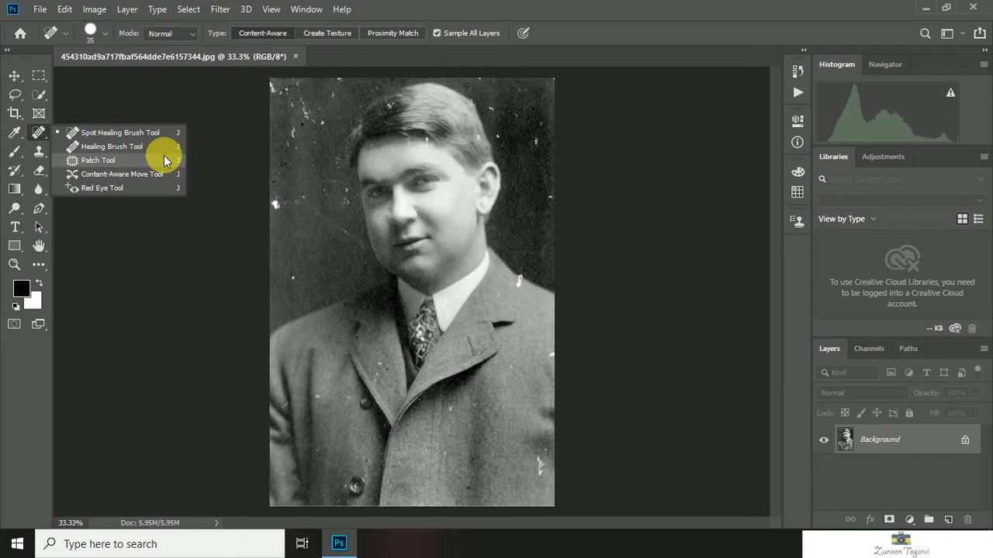
left_click(194, 115)
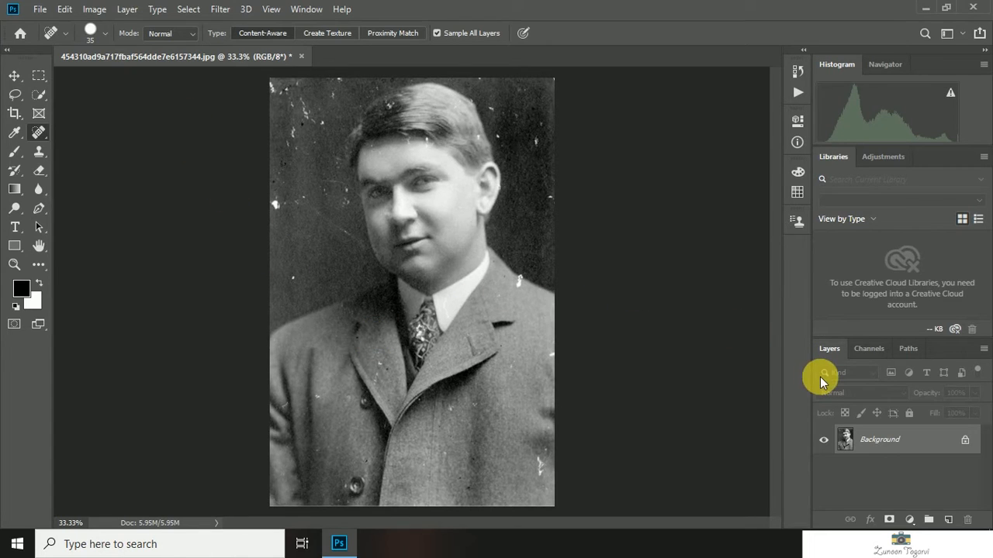
right_click(39, 133)
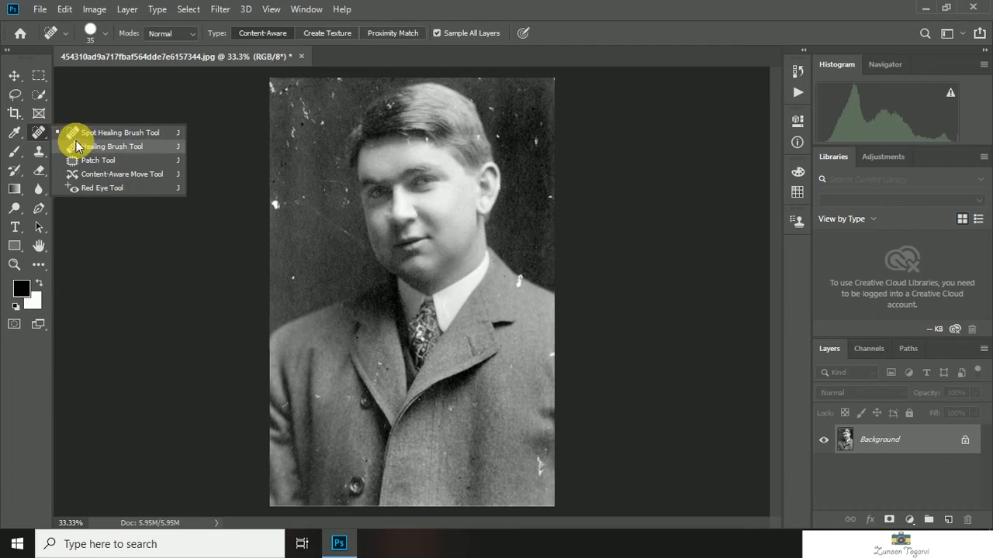
Choose the Clone Stamp tool and add a new empty layer above the Background layer.
left_click(40, 153)
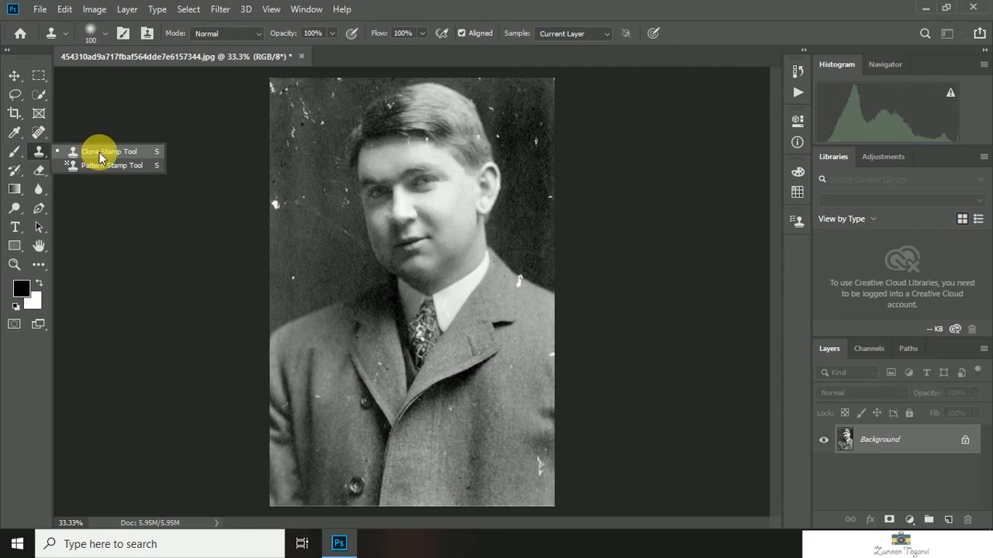
left_click(145, 152)
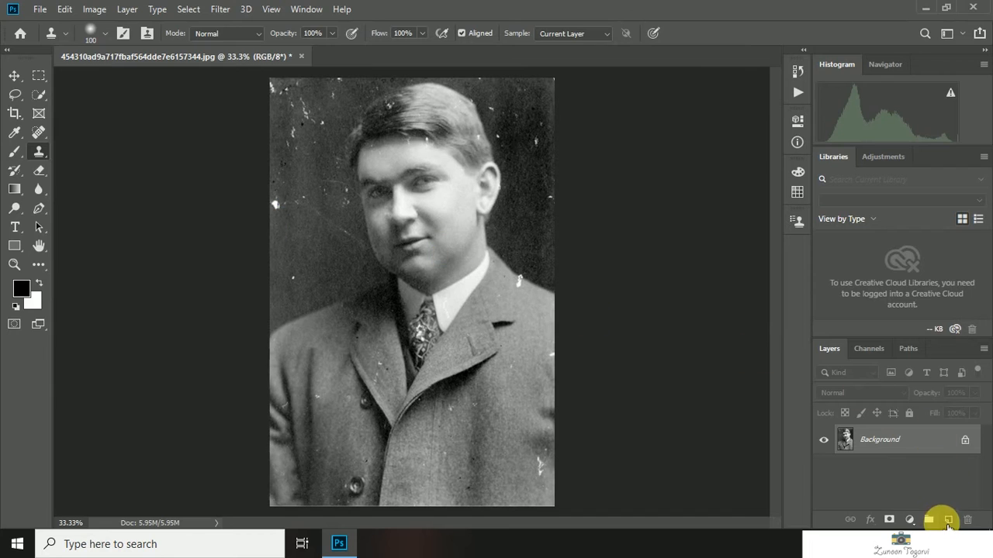
left_click(948, 521)
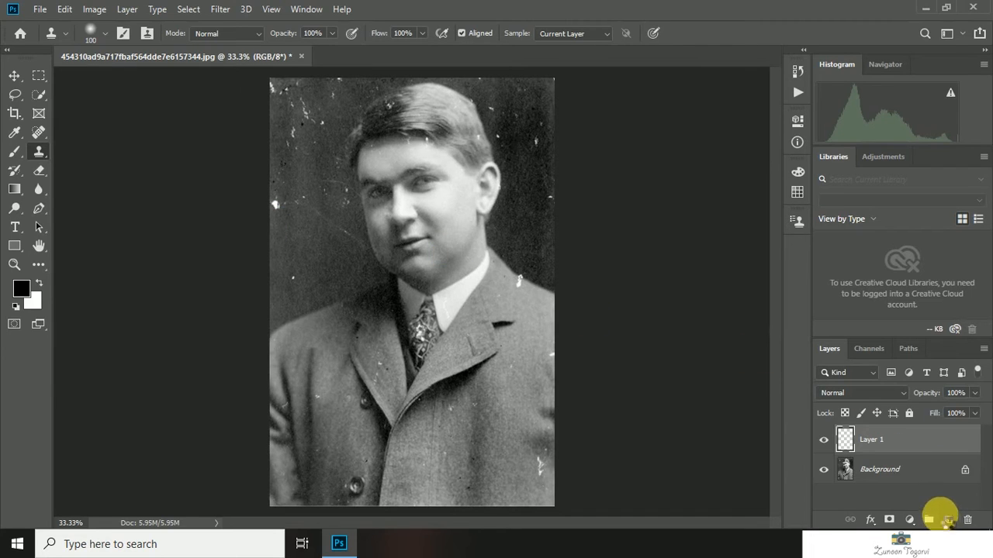
Try cloning dark backdrop texture over the area beside the face on the Background layer, and undo the stroke.
left_click(913, 478)
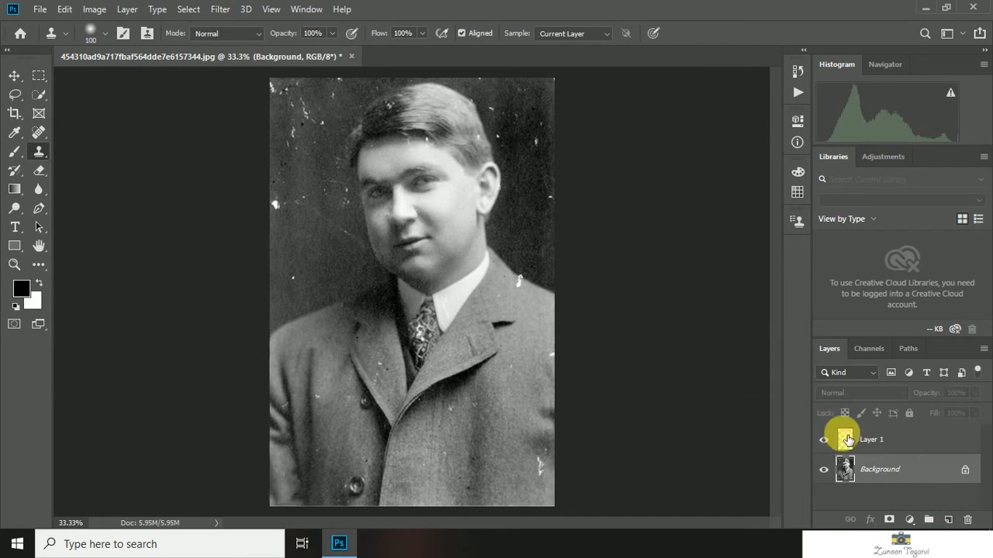
left_click(527, 176, "alt")
mouse_move(333, 210)
left_mouse_down()
mouse_move(315, 194)
mouse_move(284, 192)
mouse_move(300, 178)
mouse_move(326, 184)
mouse_move(310, 203)
mouse_move(307, 161)
mouse_move(333, 203)
left_mouse_up()
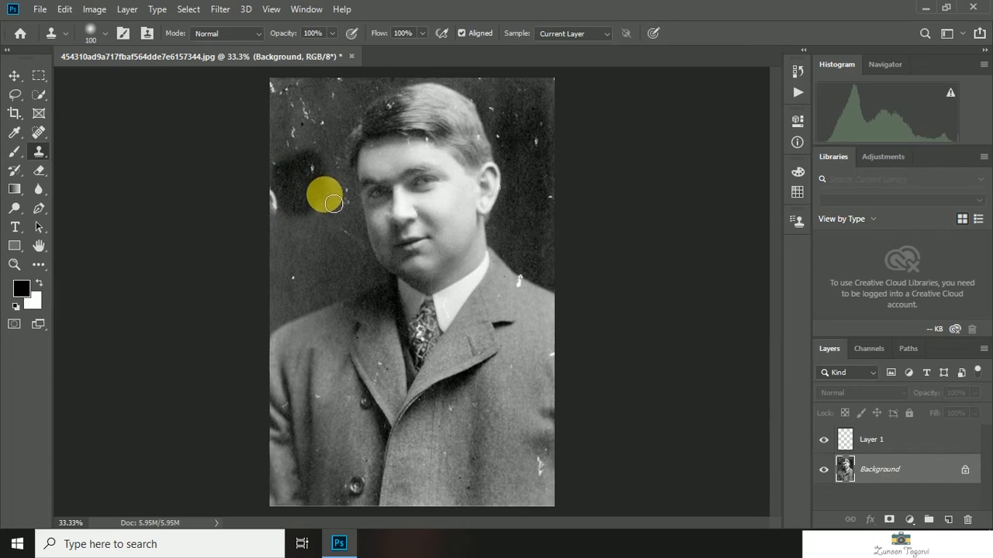
key("ctrl+z")
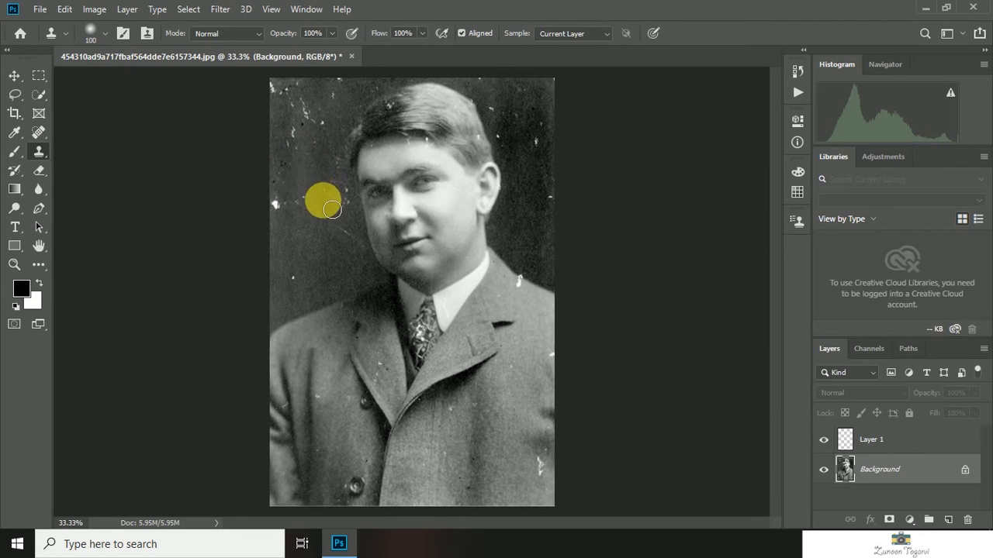
With the Healing Brush on Layer 1, heal the large white spot at the photo's left edge.
left_click(39, 133)
left_click(104, 143)
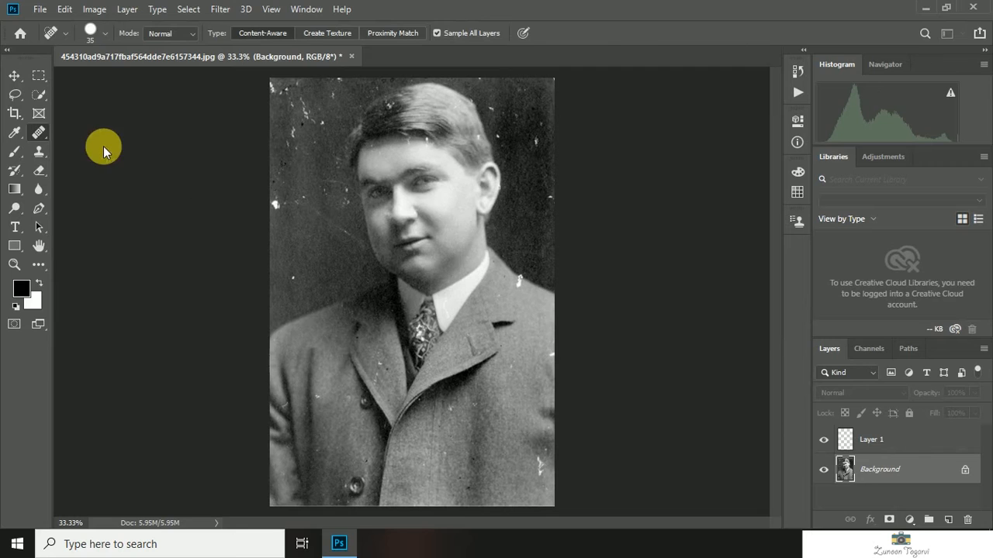
left_click(869, 439)
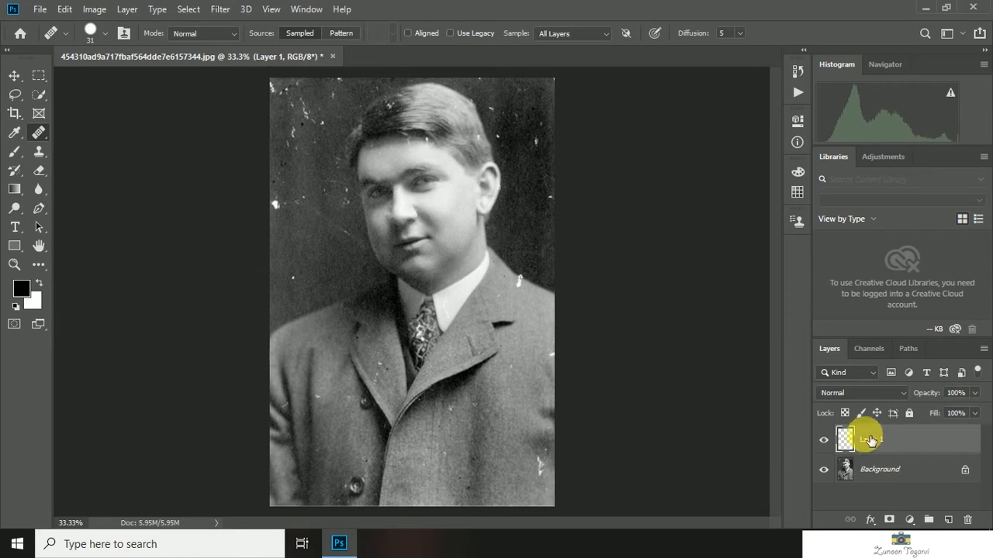
left_click(278, 212)
left_click(277, 205)
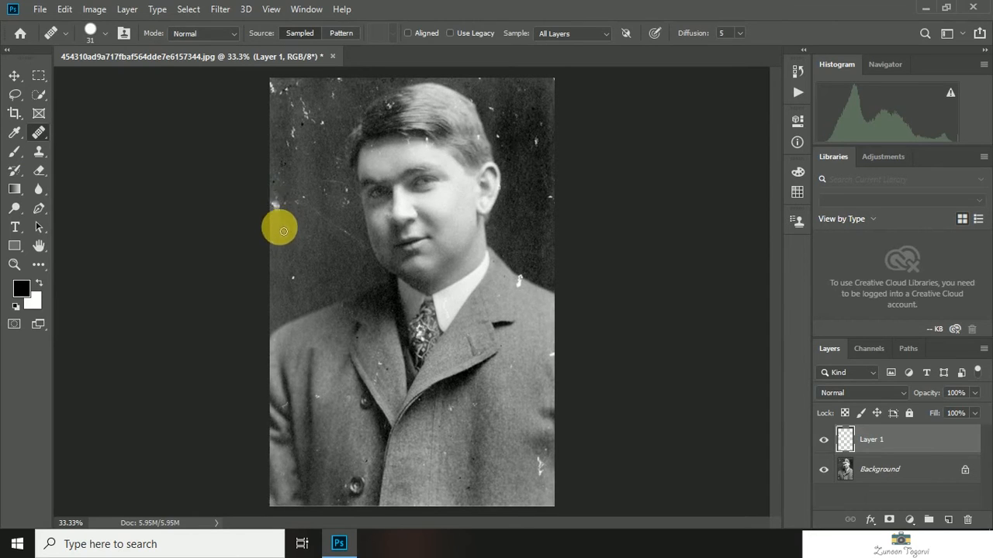
left_click(305, 289)
Heal the small white specks on the man's forehead along the hairline with the Healing Brush.
key("ctrl+plus")
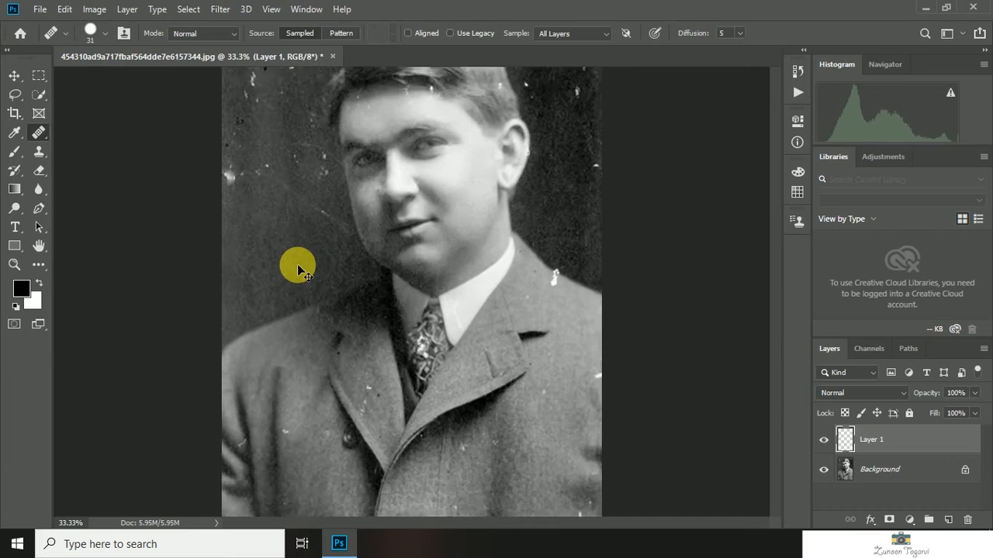
key("ctrl+plus")
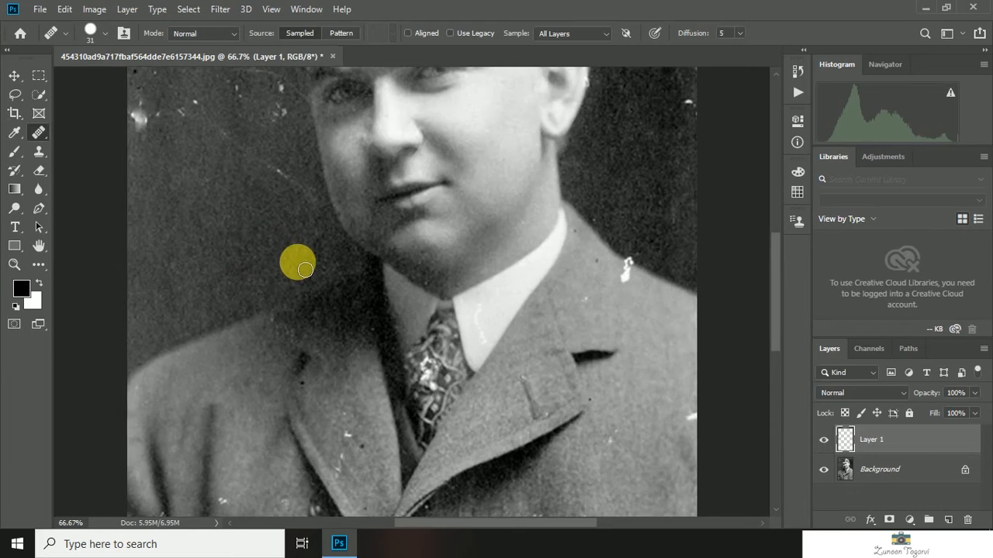
scroll(304, 269, "up", 5)
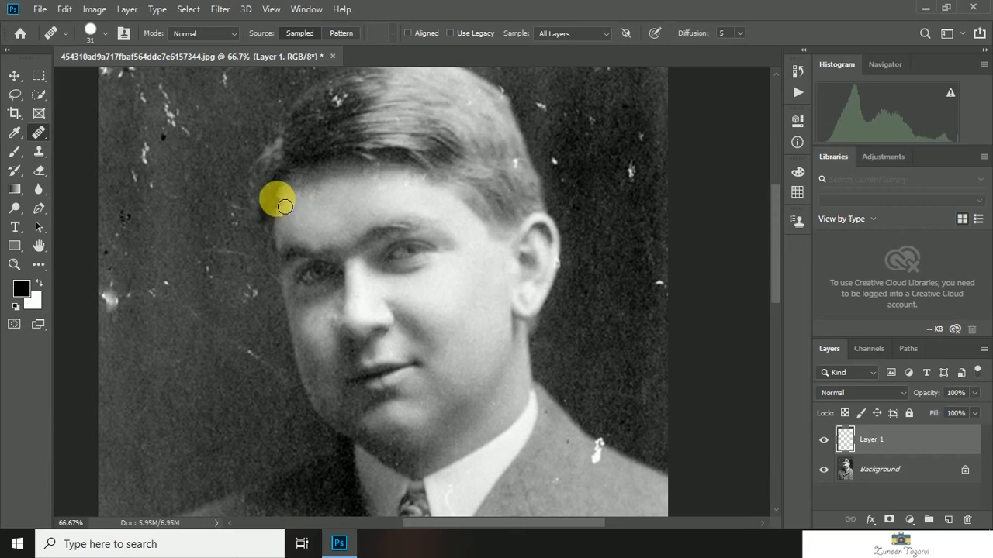
key("ctrl+plus")
key("ctrl+plus")
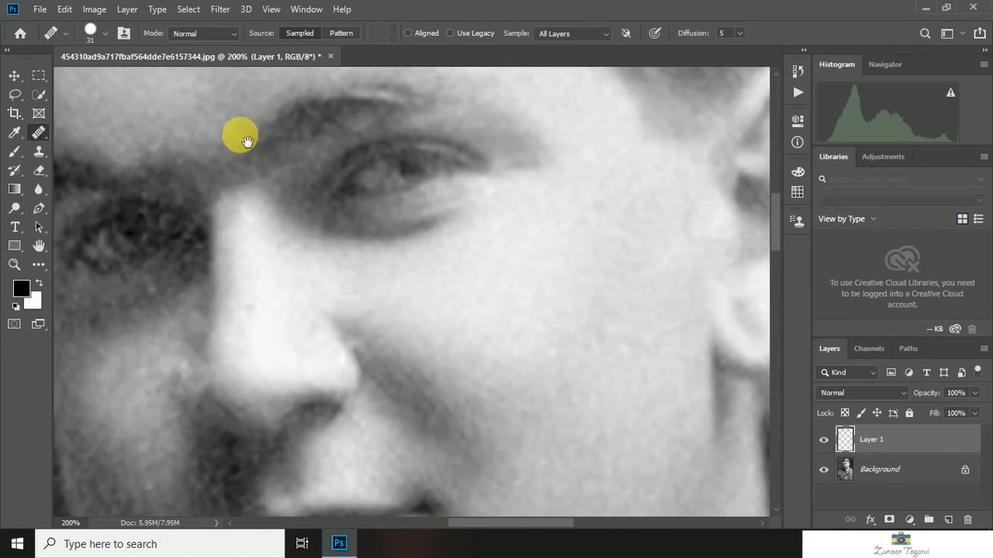
left_click_drag(242, 138, 340, 312)
left_click(173, 164)
left_click(250, 186)
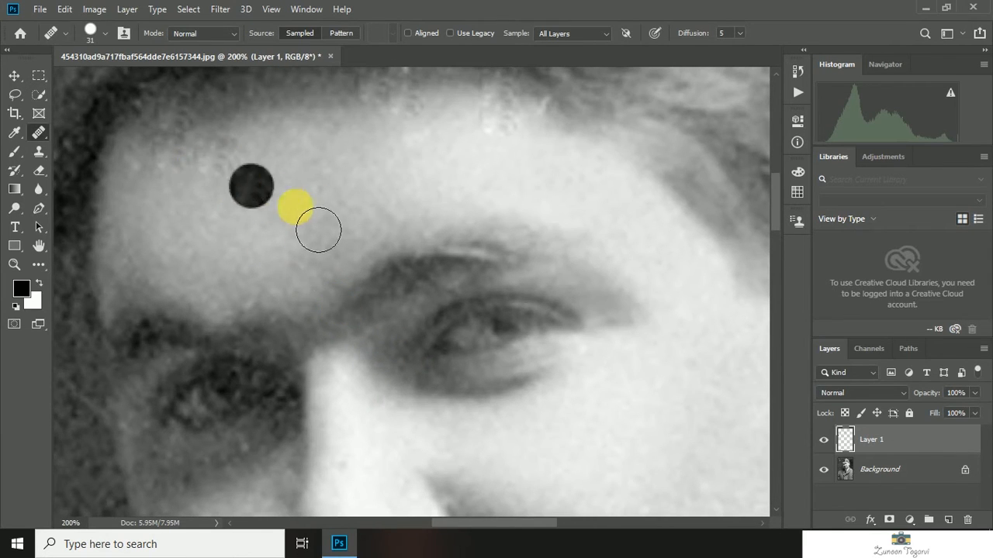
left_click(426, 86)
left_click(455, 186)
key("ctrl+minus")
key("ctrl+minus")
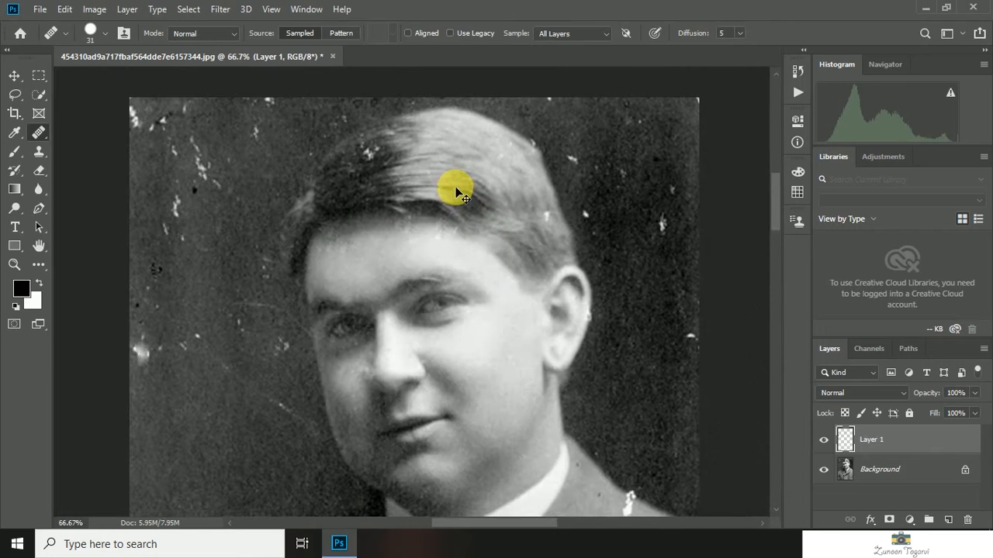
Sample clean backdrop and heal the white scratches in the upper-left part of the photo's background.
left_click(183, 204)
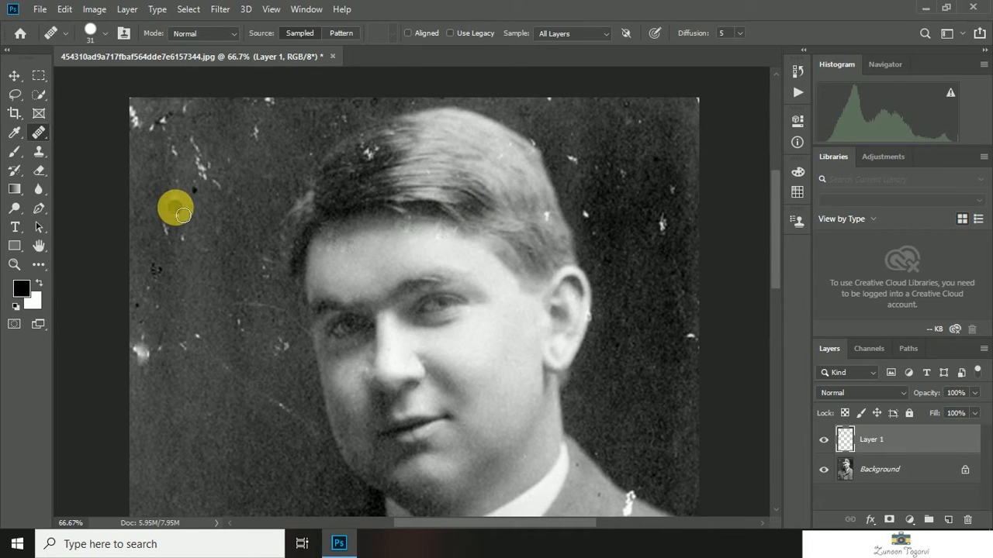
left_click(202, 264, "alt")
left_click_drag(179, 194, 175, 237)
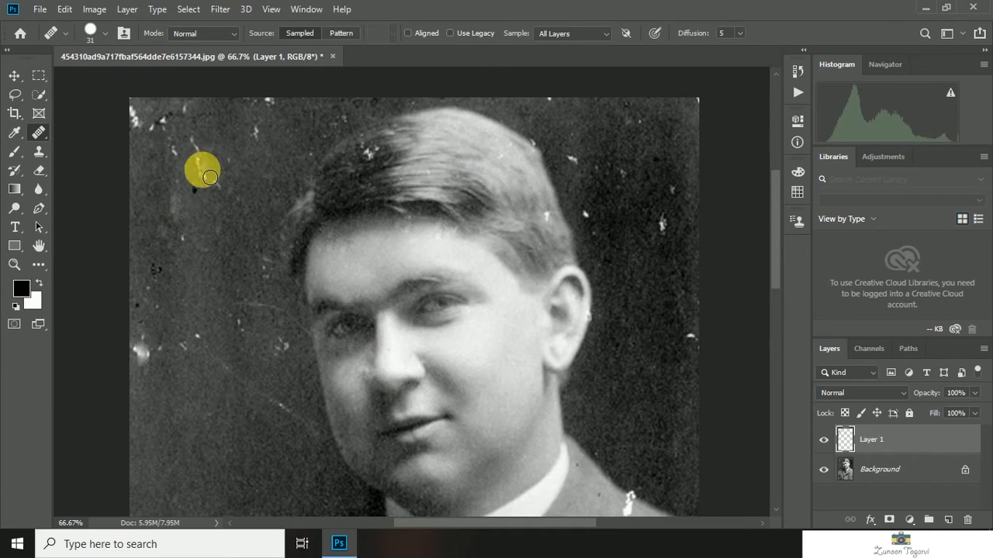
mouse_move(203, 161)
left_mouse_down()
mouse_move(178, 159)
mouse_move(209, 176)
left_mouse_up()
left_click(178, 157)
Heal the white speck in the dark hair and those in the backdrop near the photo's top edge.
left_click(257, 142)
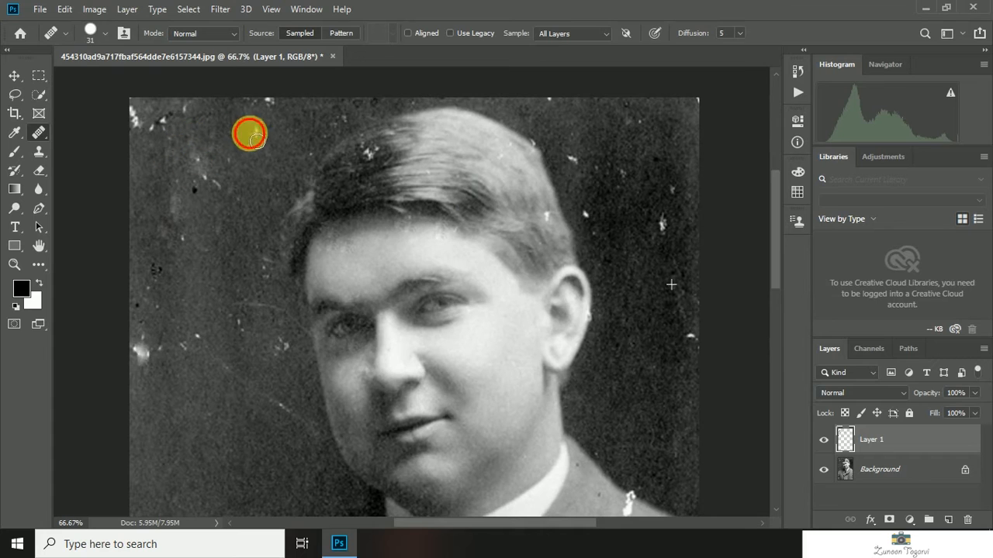
left_click(348, 140)
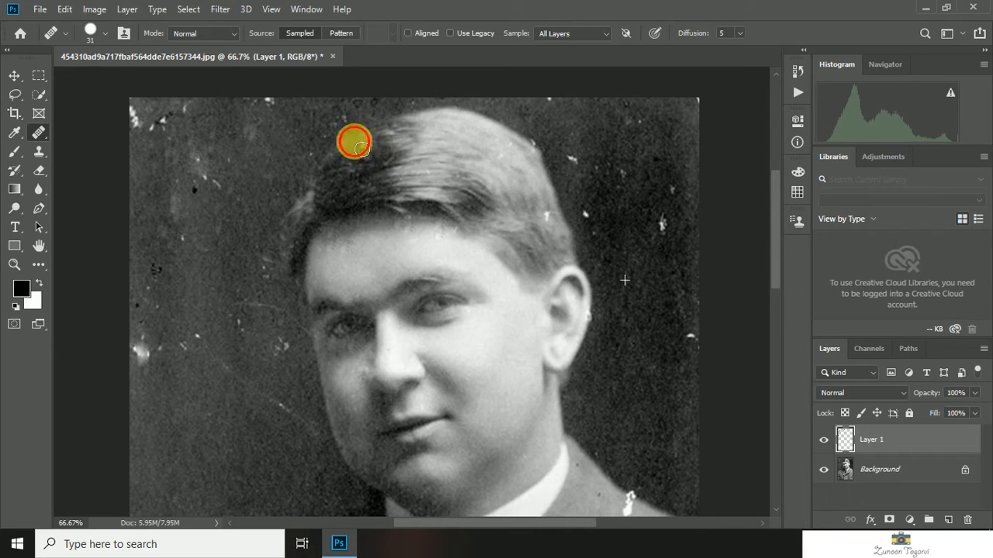
left_click(266, 102)
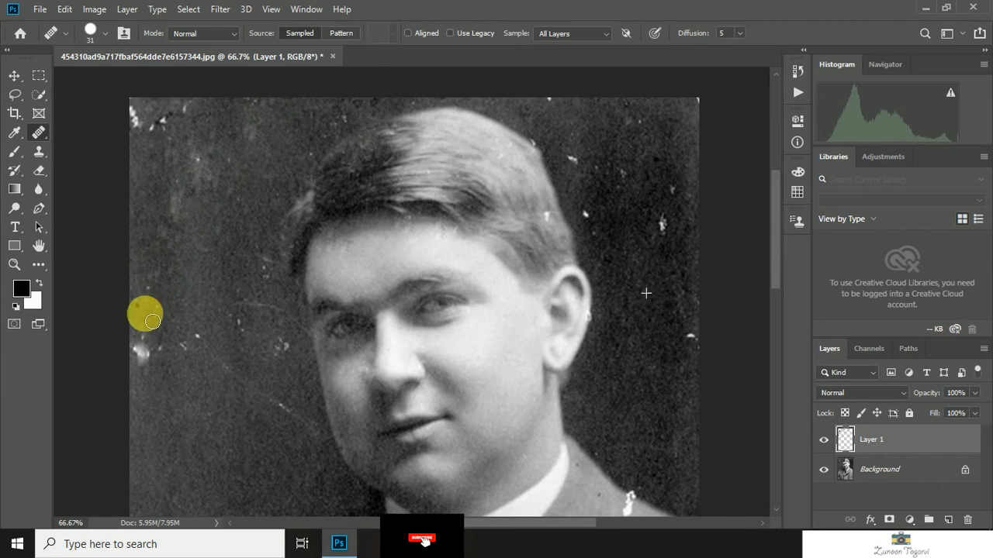
Heal the small white specks in the backdrop beside the large spot on the photo's left side.
left_click(194, 342)
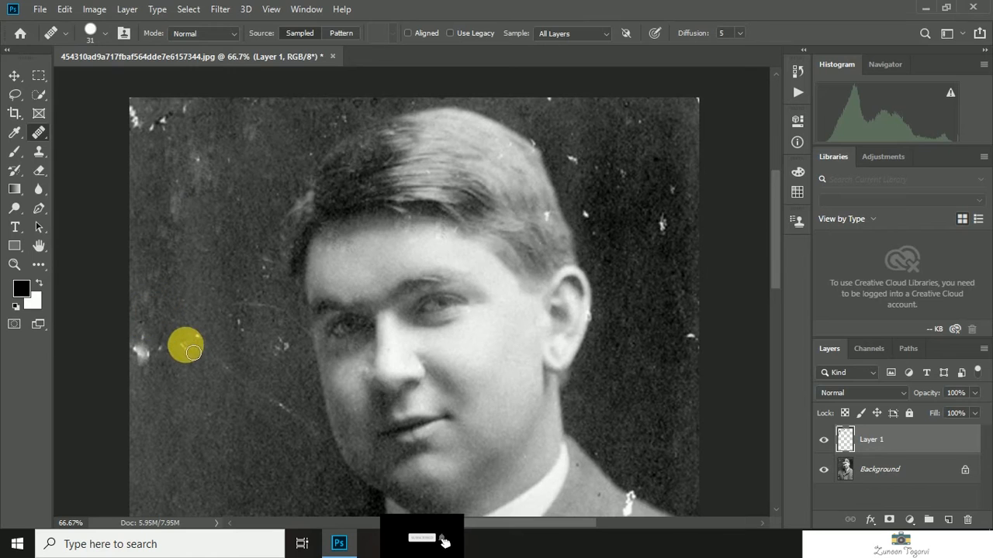
left_click(183, 348)
left_click_drag(162, 346, 172, 349)
left_click(202, 335)
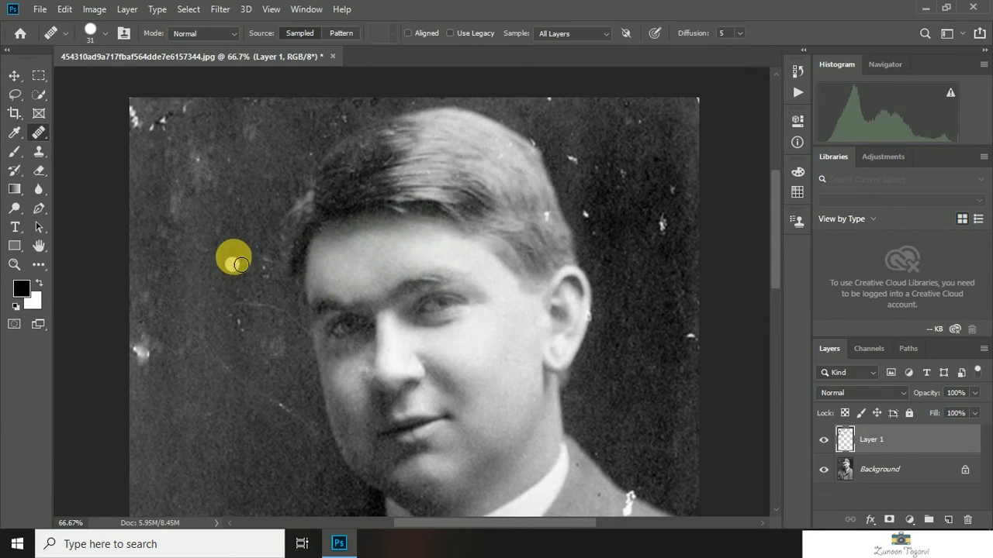
Heal the white marks in the backdrop above the hair and along the photo's right edge.
scroll(242, 255, "up", 1)
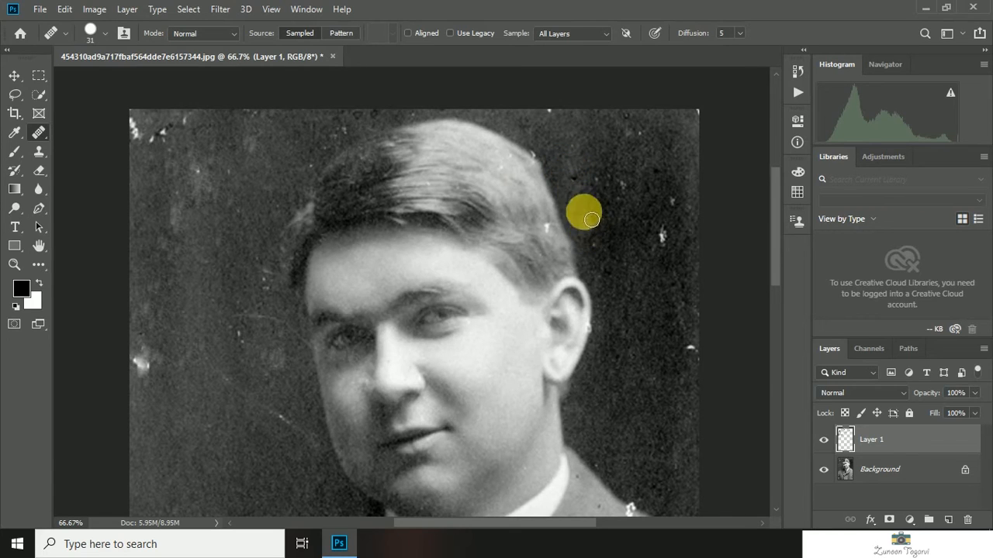
left_click_drag(560, 134, 558, 130)
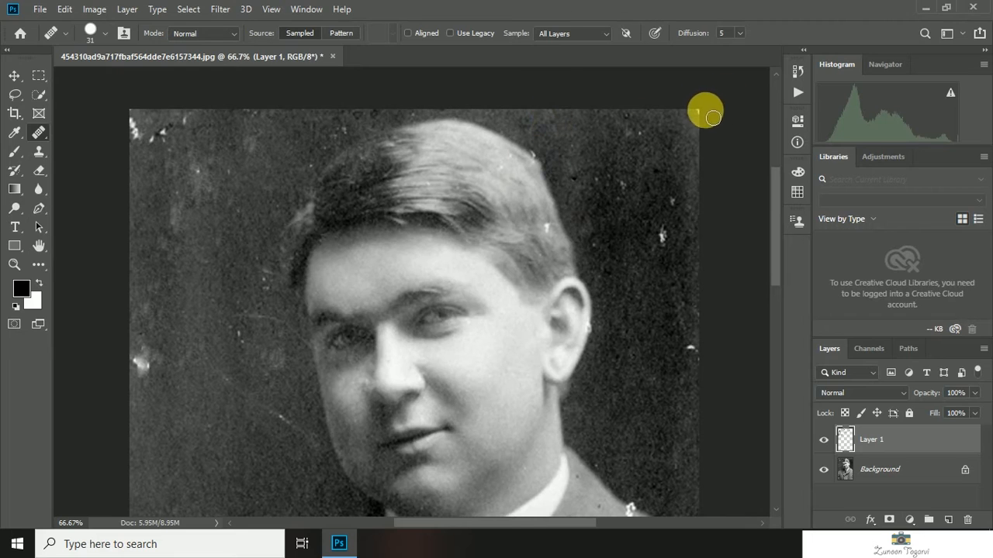
mouse_move(704, 119)
left_mouse_down()
mouse_move(666, 241)
mouse_move(677, 265)
left_mouse_up()
left_click(668, 247)
left_click_drag(694, 335, 700, 349)
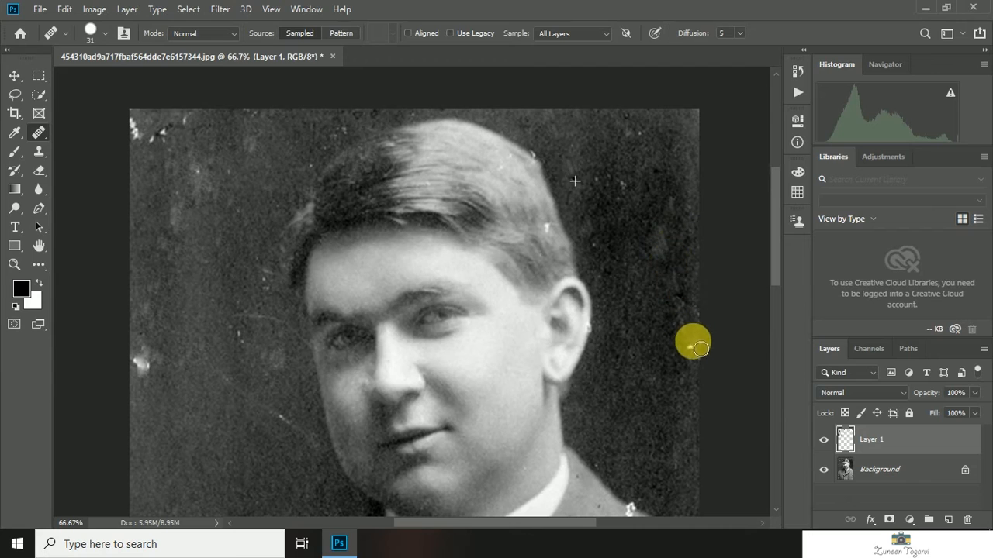
left_click(702, 359)
Heal the remaining specks in the dark backdrop right of the head and along the hair's outer edge.
left_click(631, 206)
mouse_move(632, 184)
left_mouse_down()
mouse_move(637, 138)
mouse_move(652, 161)
left_mouse_up()
left_click_drag(533, 148, 554, 166)
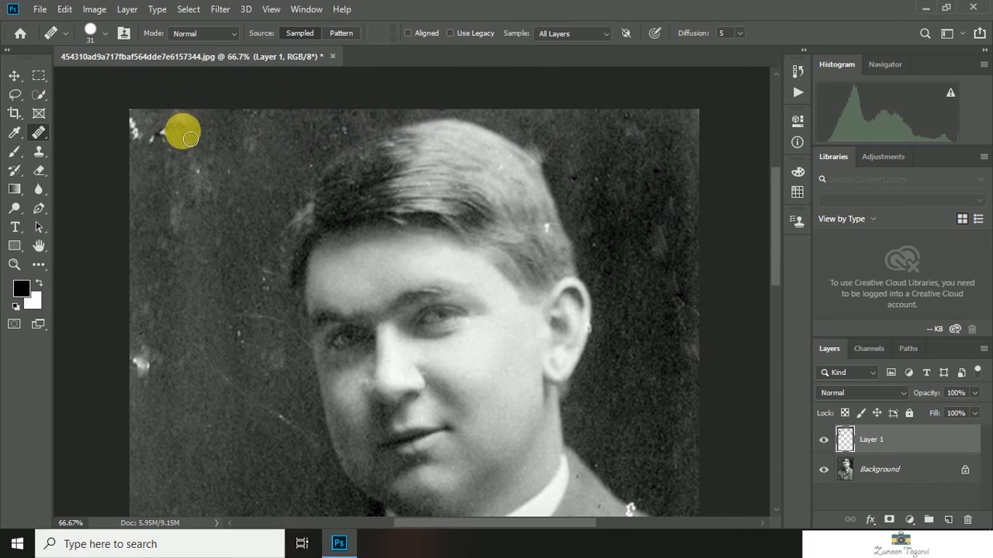
Heal the white marks in the photo's upper-left corner, at its left edge and in the backdrop beside the face.
mouse_move(165, 144)
left_mouse_down()
mouse_move(147, 145)
mouse_move(160, 132)
mouse_move(157, 145)
left_mouse_up()
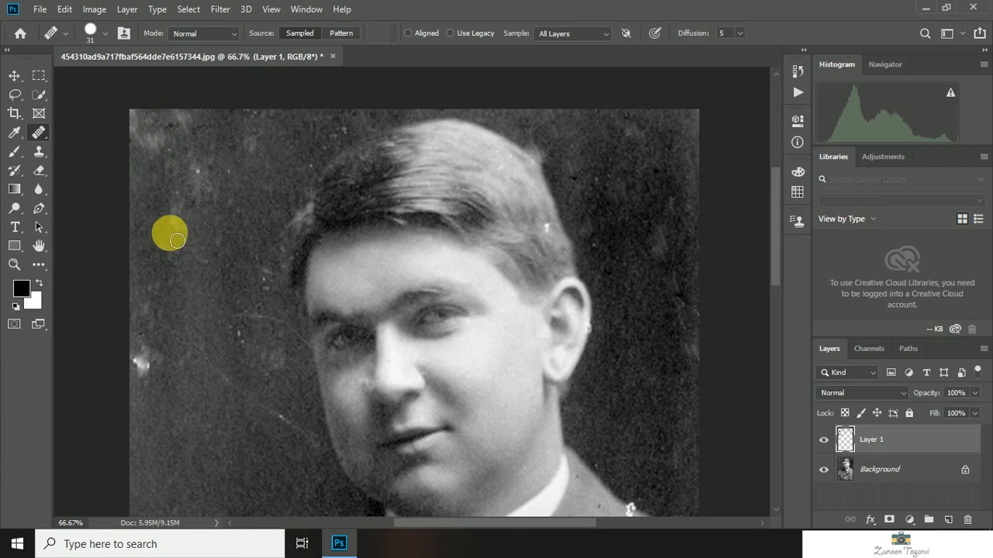
left_click_drag(137, 361, 135, 371)
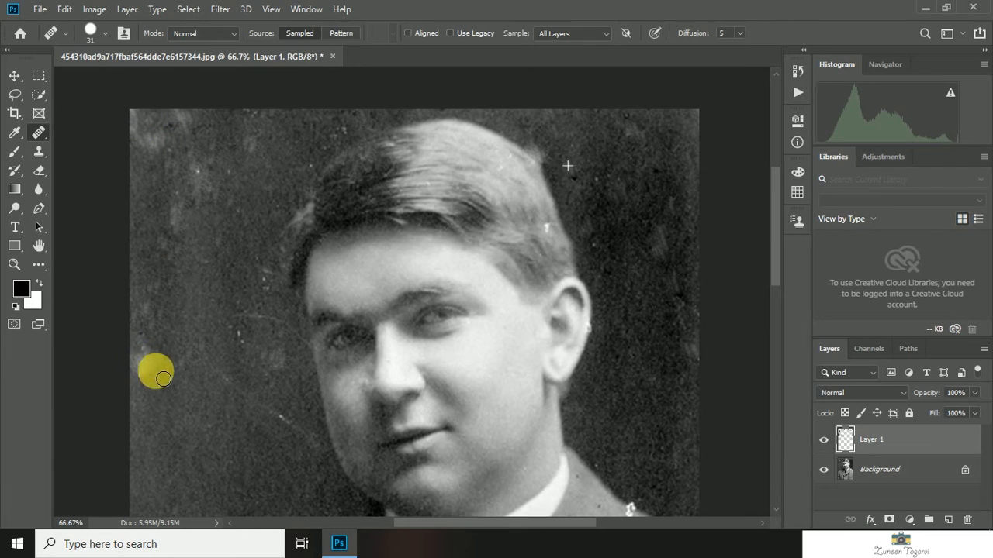
scroll(188, 398, "down", 1)
left_click_drag(235, 321, 236, 322)
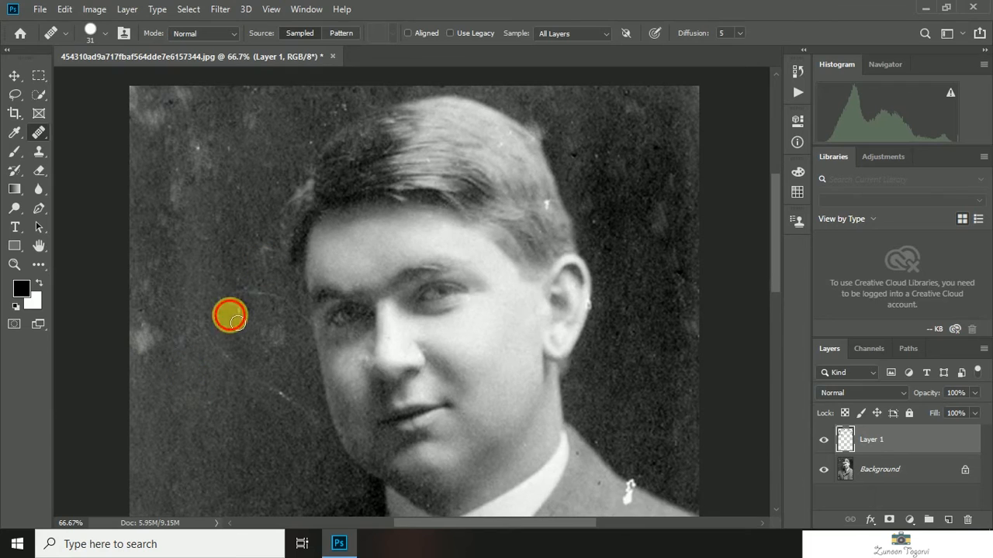
mouse_move(198, 149)
left_mouse_down()
mouse_move(249, 170)
mouse_move(319, 149)
mouse_move(325, 125)
left_mouse_up()
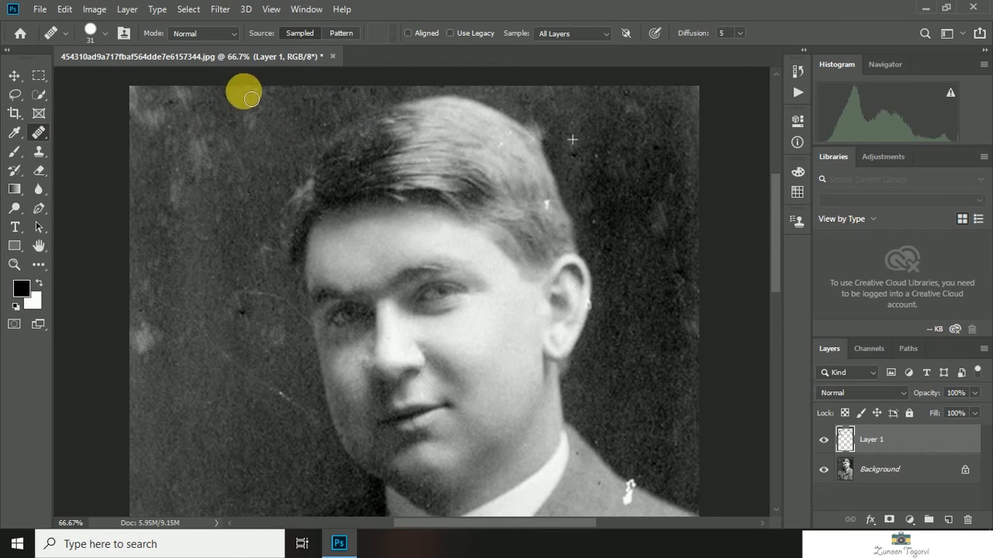
Switch to the Spot Healing Brush and zoom in on the white mark at the jacket's shoulder edge.
left_click_drag(488, 348, 330, 272)
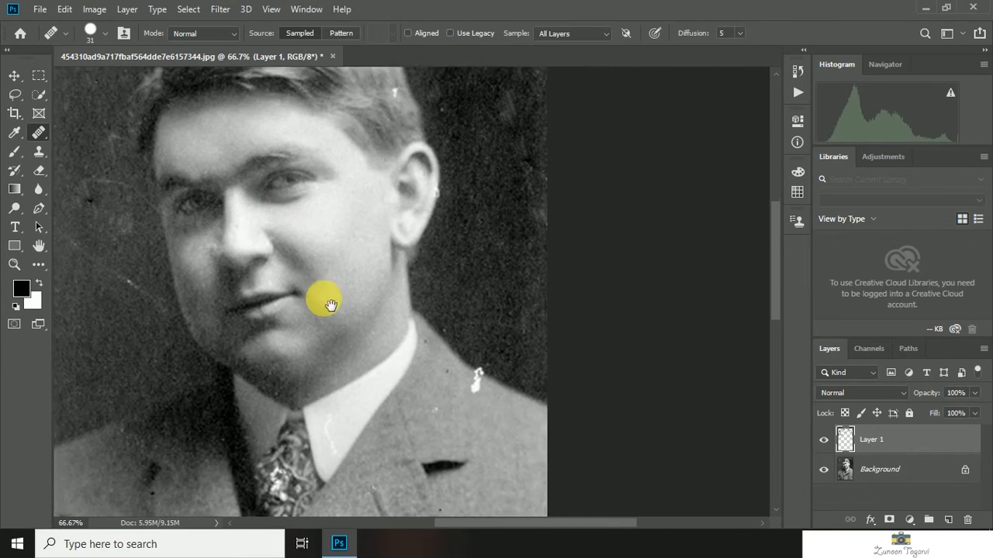
right_click(43, 136)
left_click(89, 133)
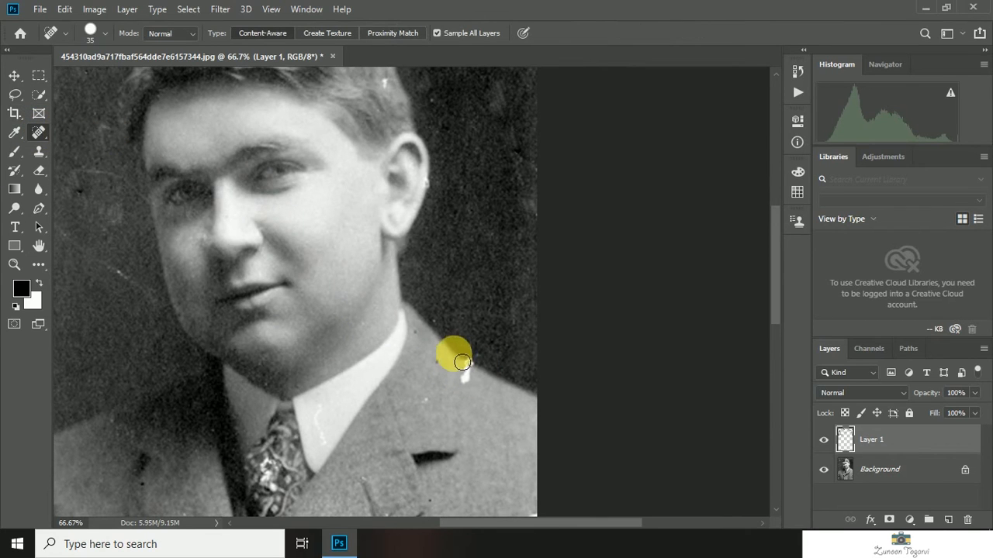
scroll(458, 364, "up", 2)
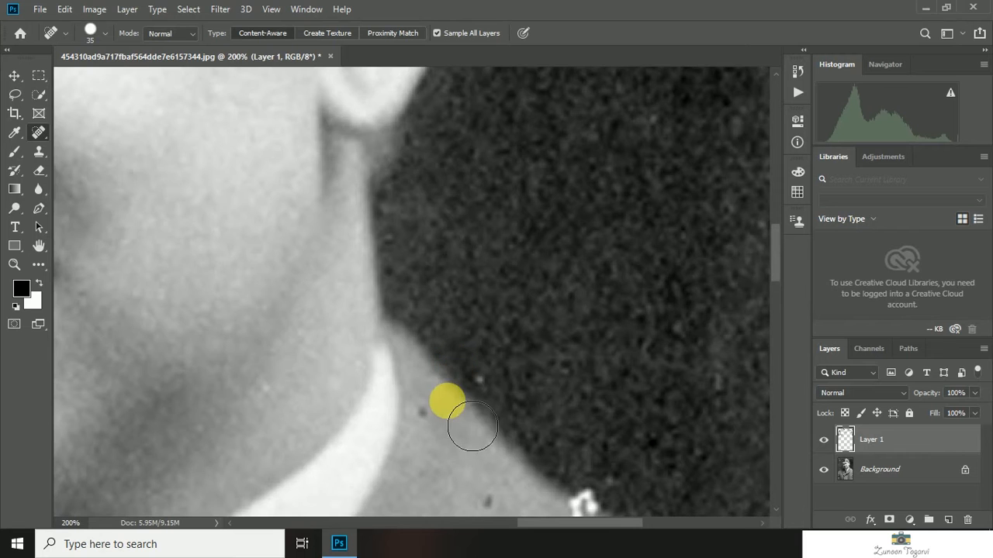
mouse_move(446, 399)
left_mouse_down()
mouse_move(331, 302)
mouse_move(306, 172)
left_mouse_up()
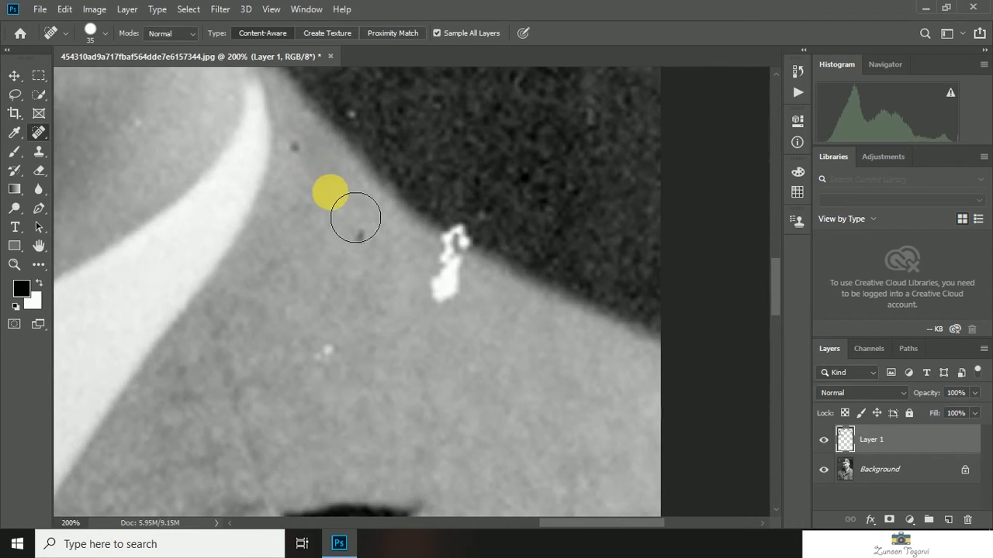
key("ctrl+minus")
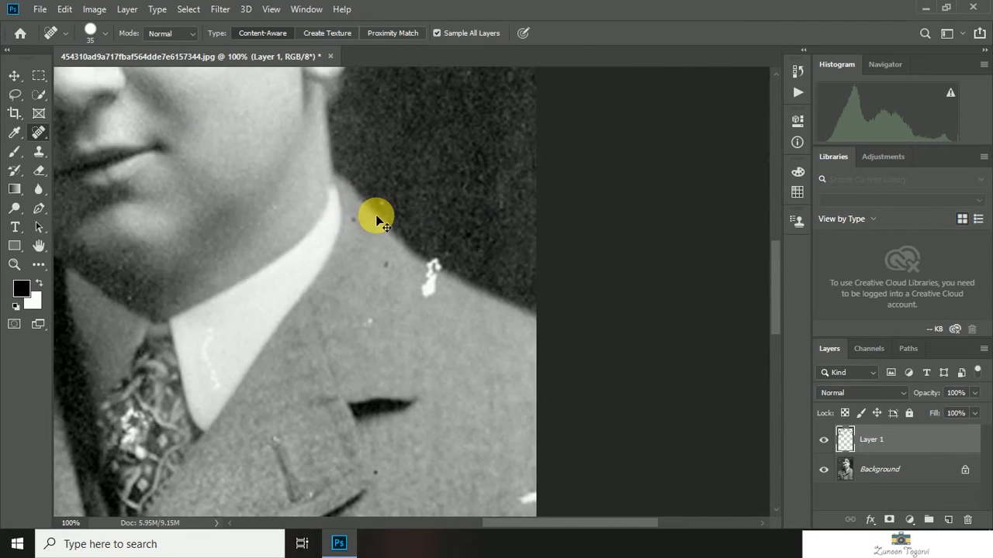
key("ctrl+plus")
mouse_move(397, 275)
left_mouse_down()
mouse_move(344, 253)
mouse_move(343, 241)
mouse_move(426, 254)
left_mouse_up()
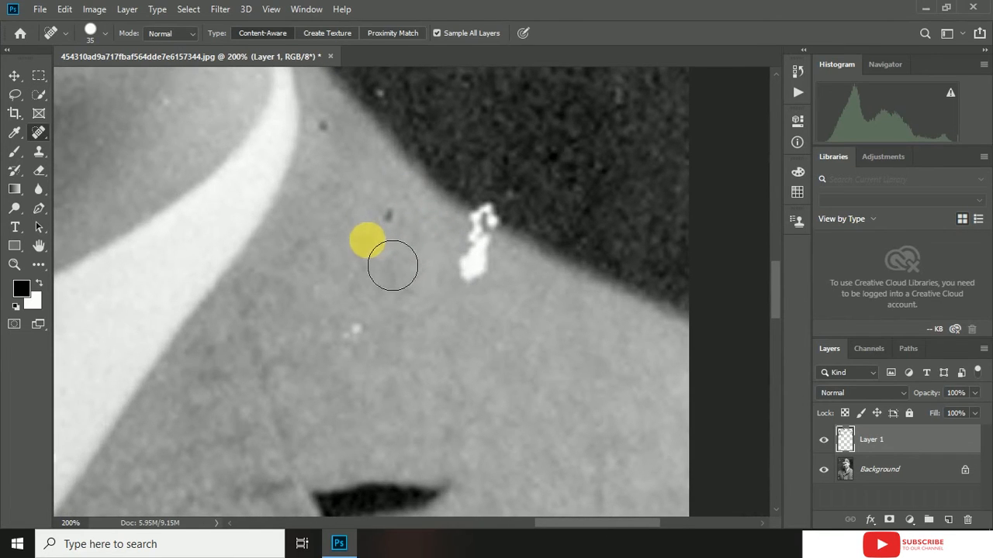
Try healing the shoulder's white mark on Layer 1, first with Sample All Layers on and again with it off.
left_click(494, 287)
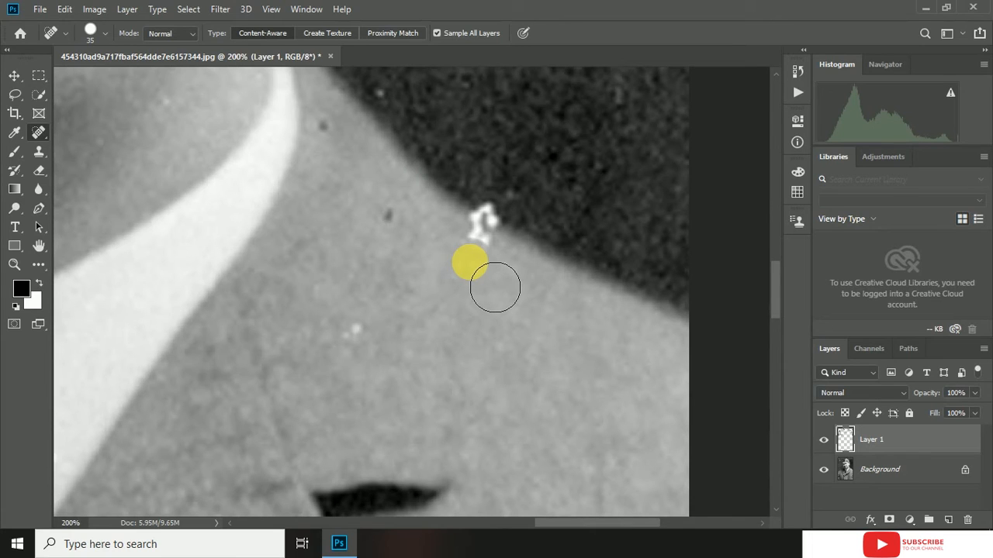
key("ctrl+z")
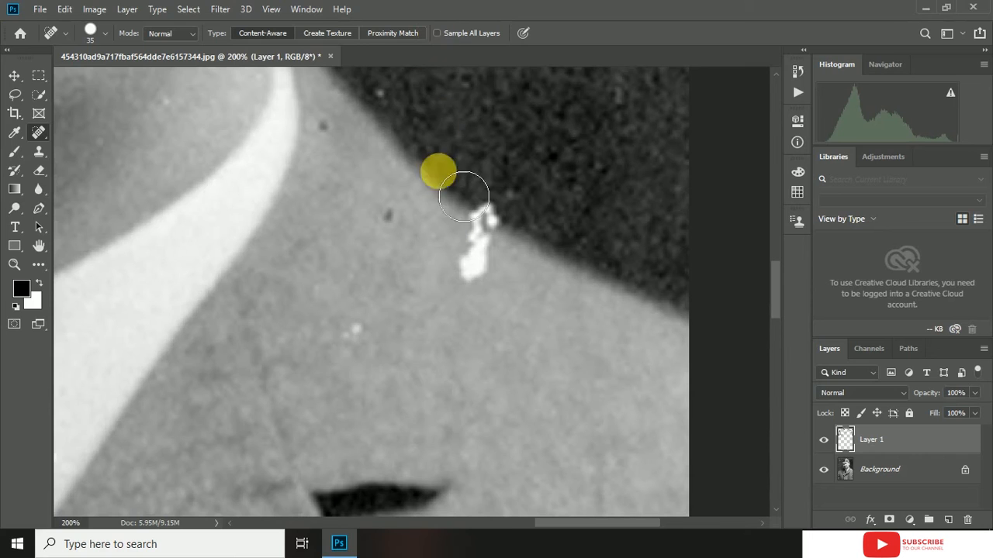
left_click_drag(485, 279, 474, 275)
left_click_drag(421, 255, 490, 273)
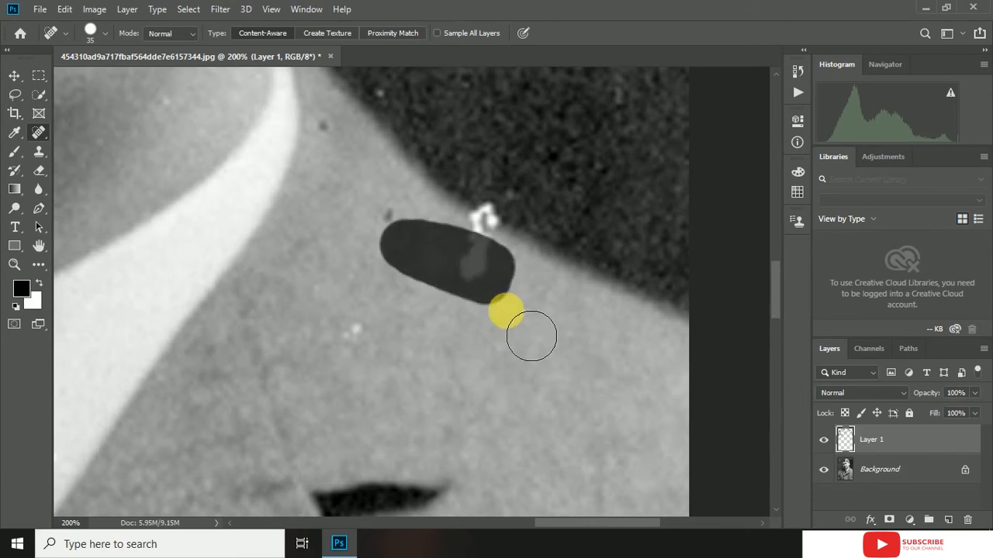
left_click(436, 32)
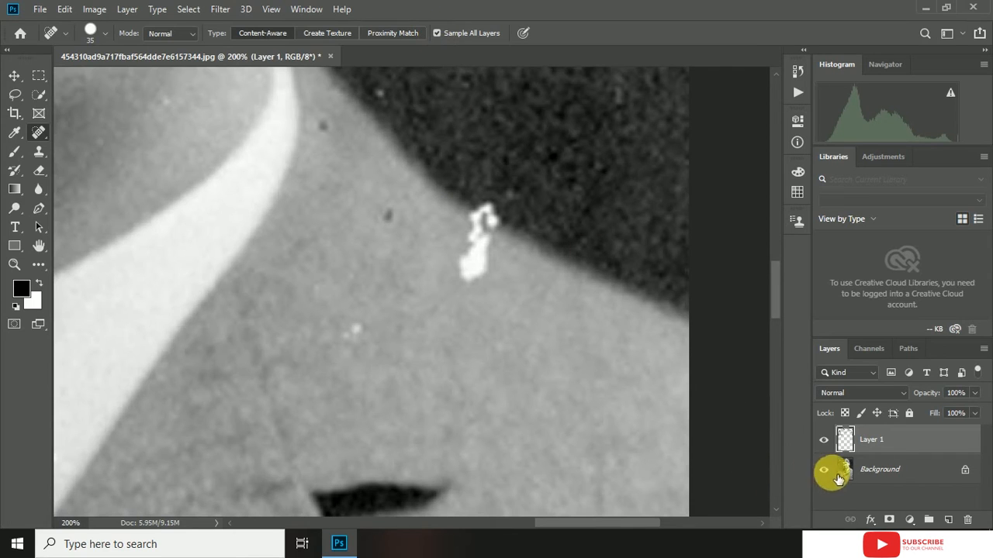
Heal the lower part of the shoulder's white mark directly on the Background layer with Sample All Layers off.
left_click(911, 469)
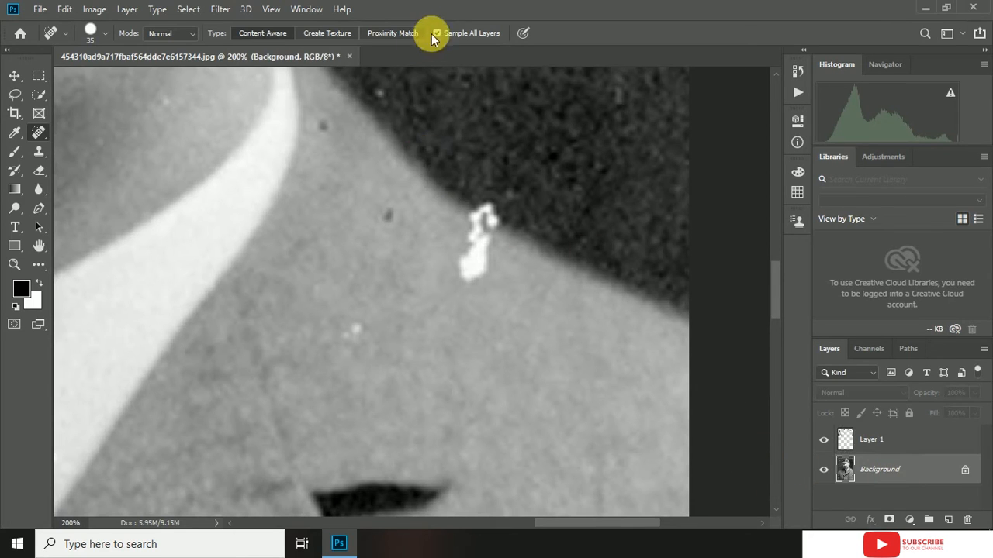
mouse_move(456, 260)
left_mouse_down()
mouse_move(511, 295)
mouse_move(510, 319)
left_mouse_up()
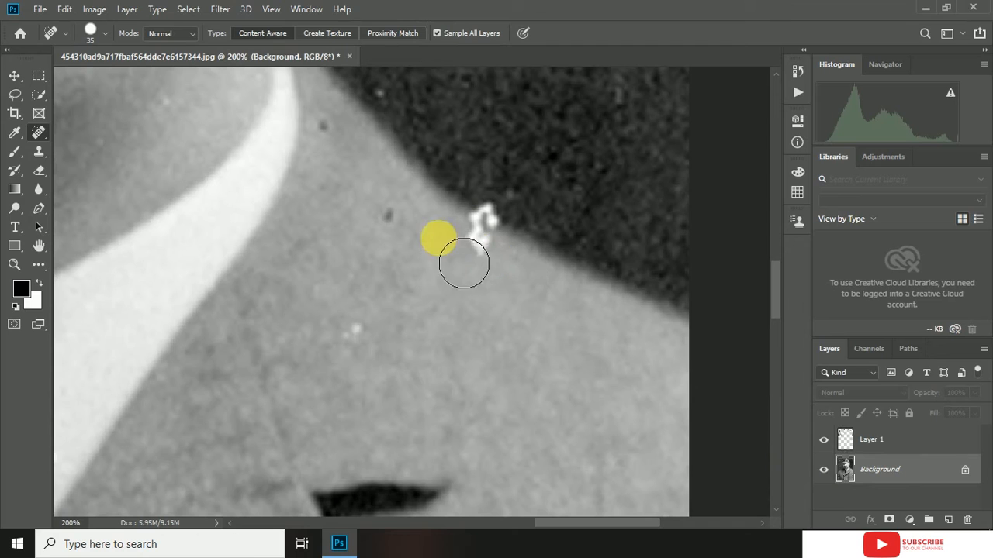
mouse_move(434, 226)
left_mouse_down()
mouse_move(503, 252)
mouse_move(490, 277)
mouse_move(465, 281)
left_mouse_up()
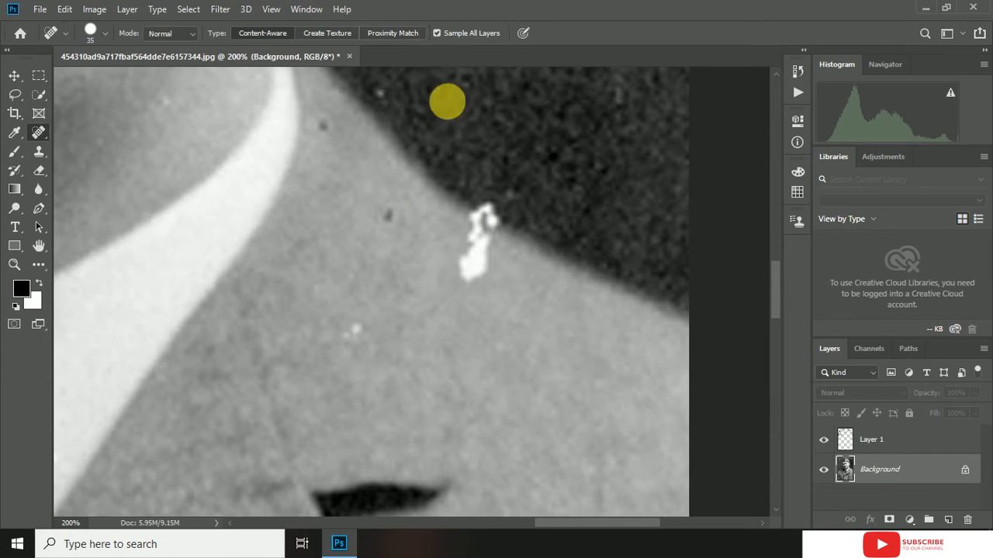
left_click_drag(489, 288, 459, 242)
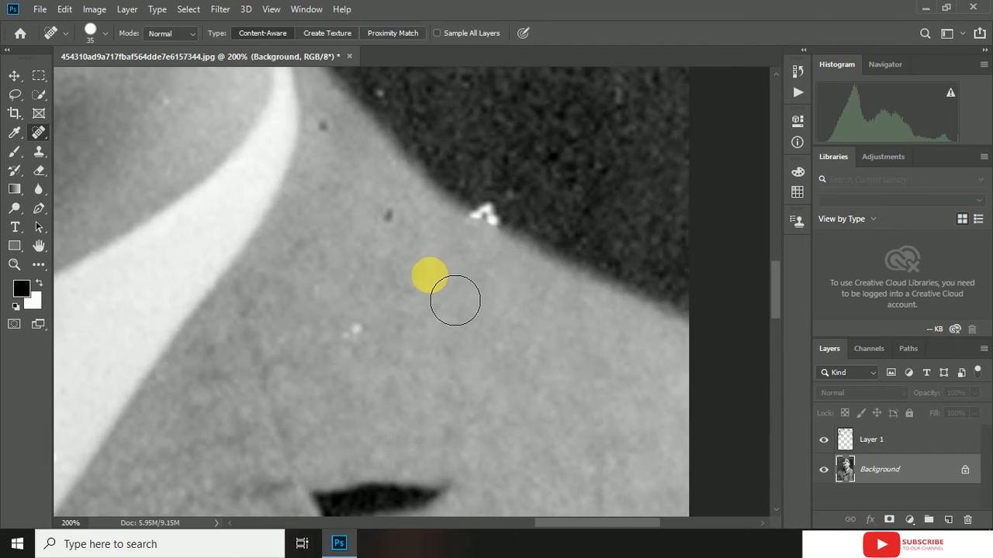
Heal the rest of the white mark and smooth the shoulder edge using a brush size of 10.
key("ctrl+plus")
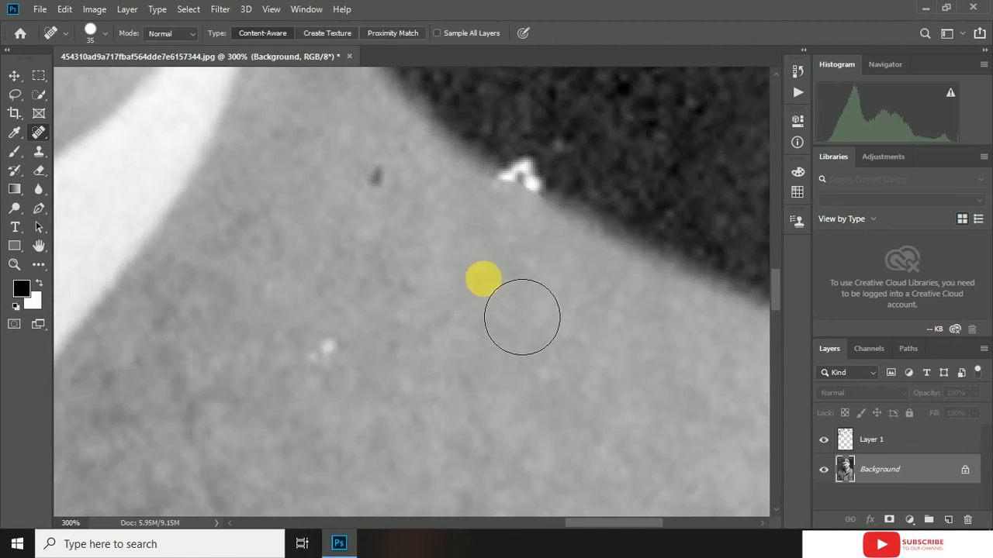
left_click_drag(489, 275, 453, 379)
key("bracketleft")
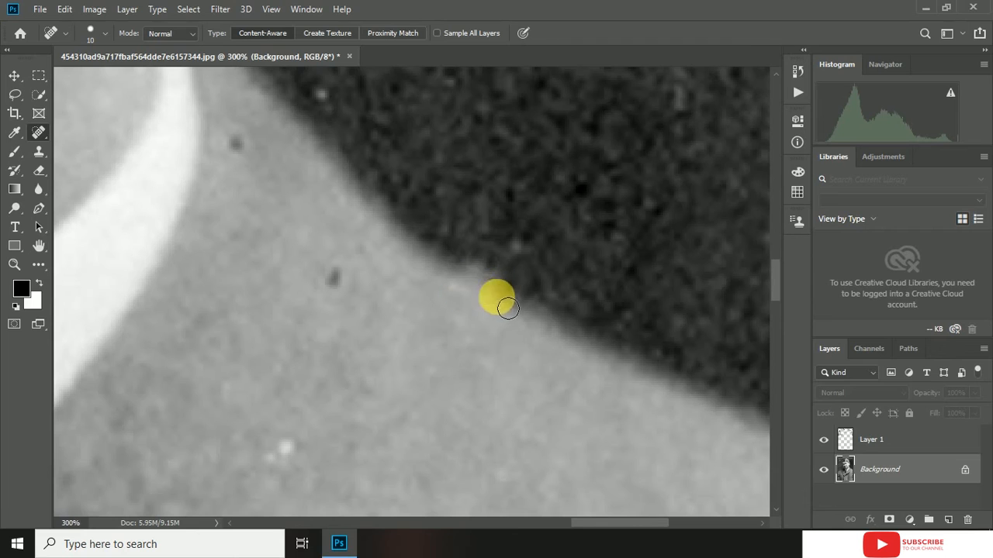
left_click(468, 246)
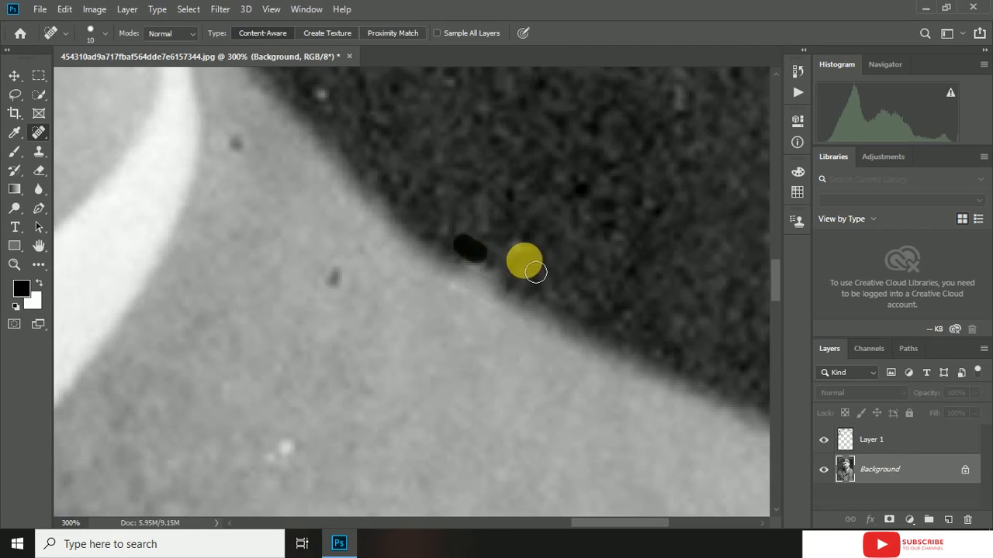
left_click(486, 280)
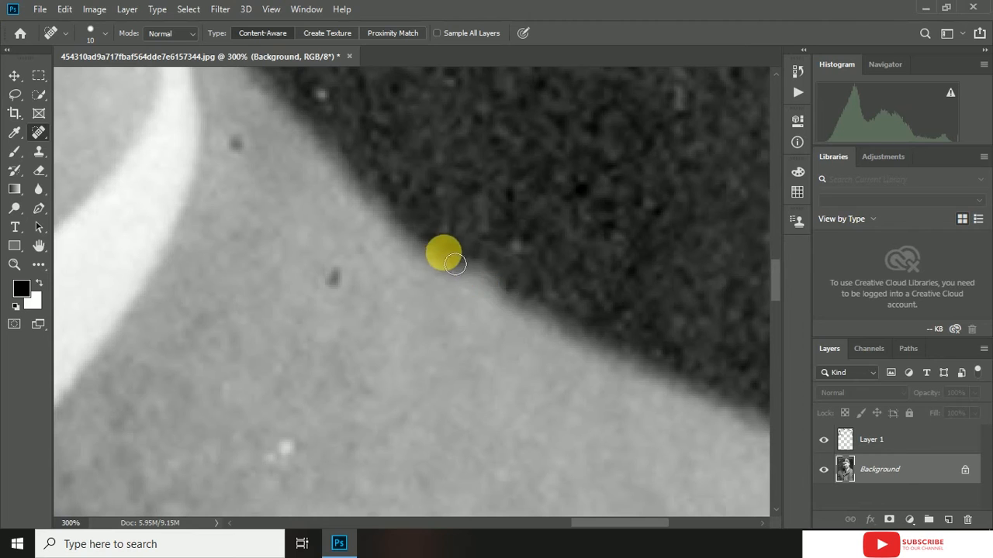
mouse_move(465, 264)
left_mouse_down()
mouse_move(530, 287)
mouse_move(511, 290)
mouse_move(468, 259)
mouse_move(528, 316)
mouse_move(503, 337)
mouse_move(475, 305)
left_mouse_up()
left_click(485, 270)
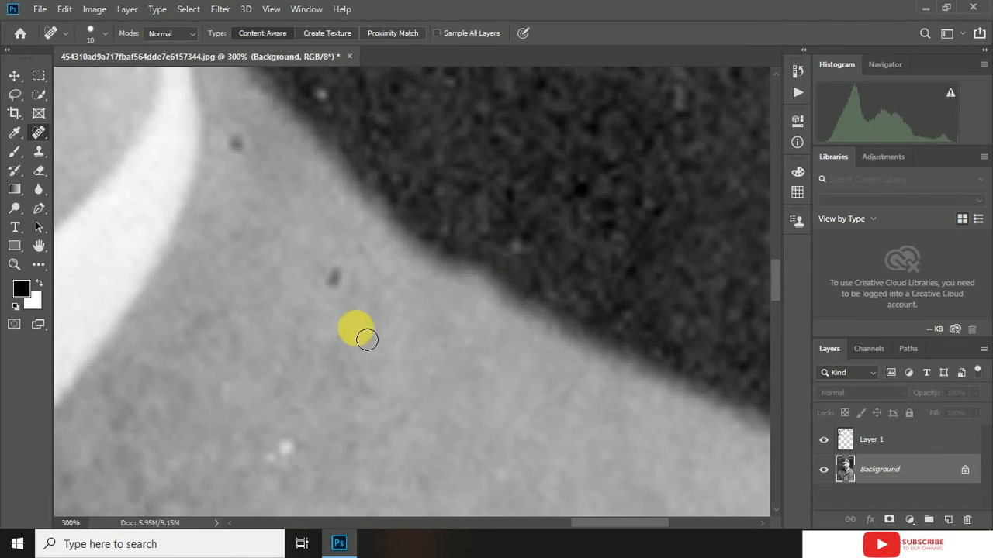
Heal the dark and white specks on the jacket beside the collar and the speck in the backdrop above the shoulder.
left_click_drag(334, 272, 335, 285)
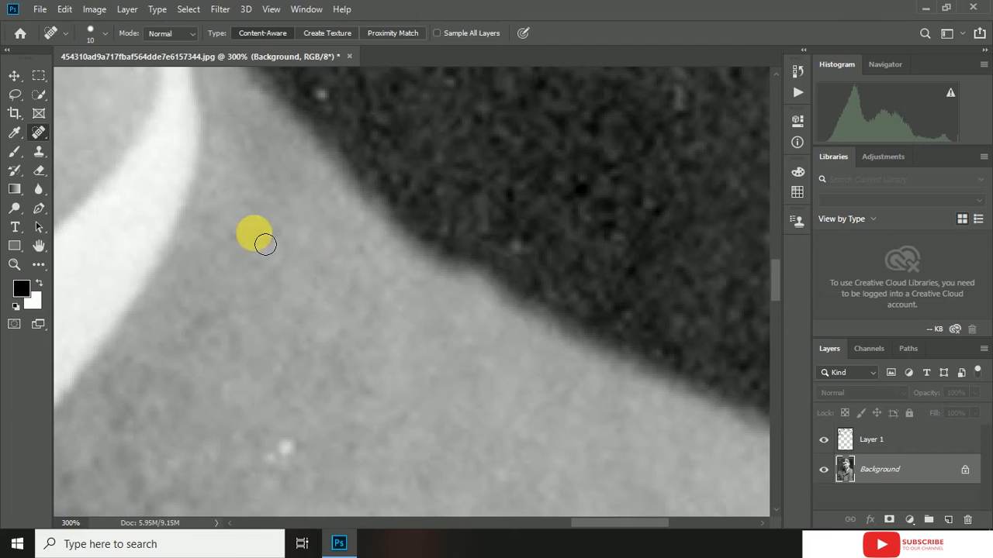
left_click(225, 324)
mouse_move(283, 425)
left_mouse_down()
mouse_move(294, 453)
mouse_move(278, 465)
mouse_move(298, 441)
left_mouse_up()
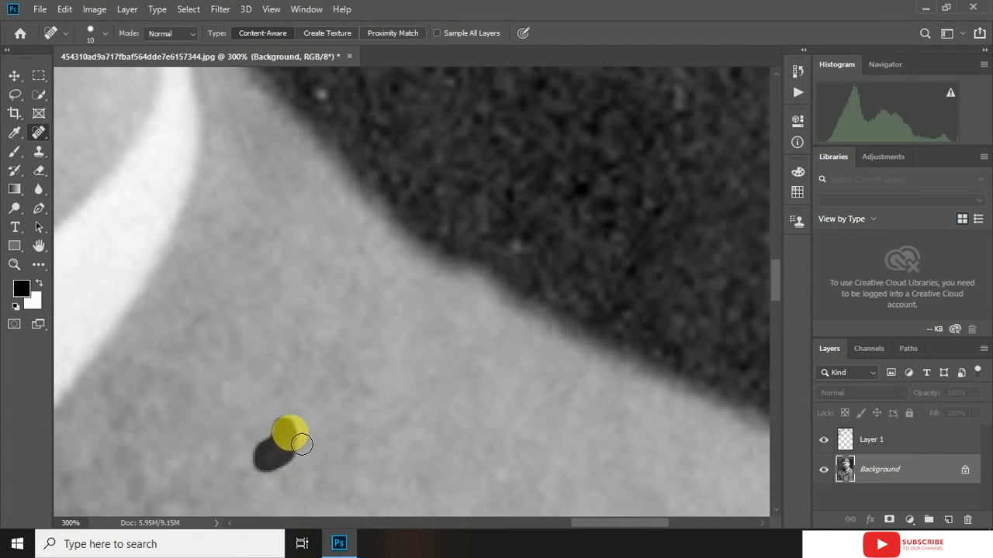
key("ctrl+minus")
key("ctrl+minus")
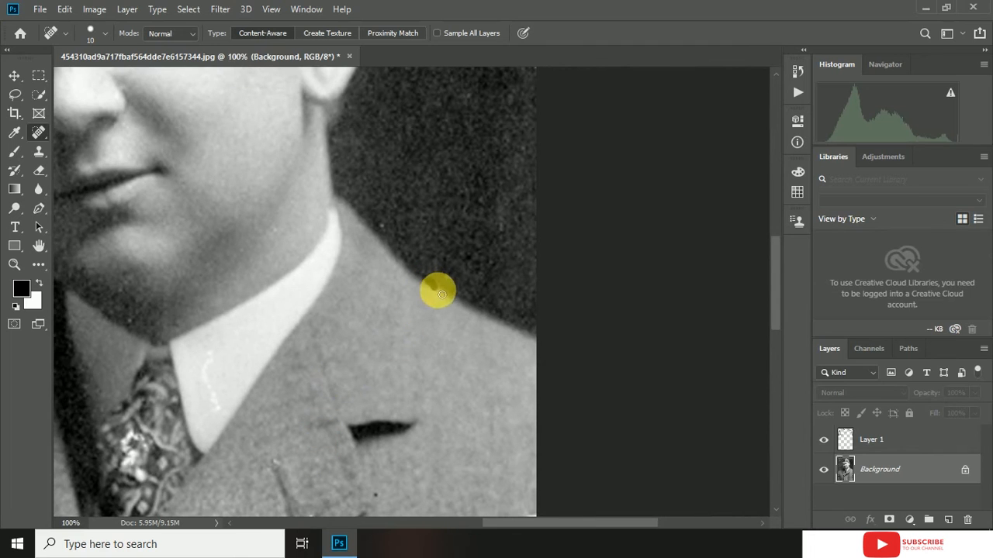
left_click_drag(381, 217, 383, 231)
Set the brush size to 30 and heal the blemishes on the forehead.
key("ctrl+minus")
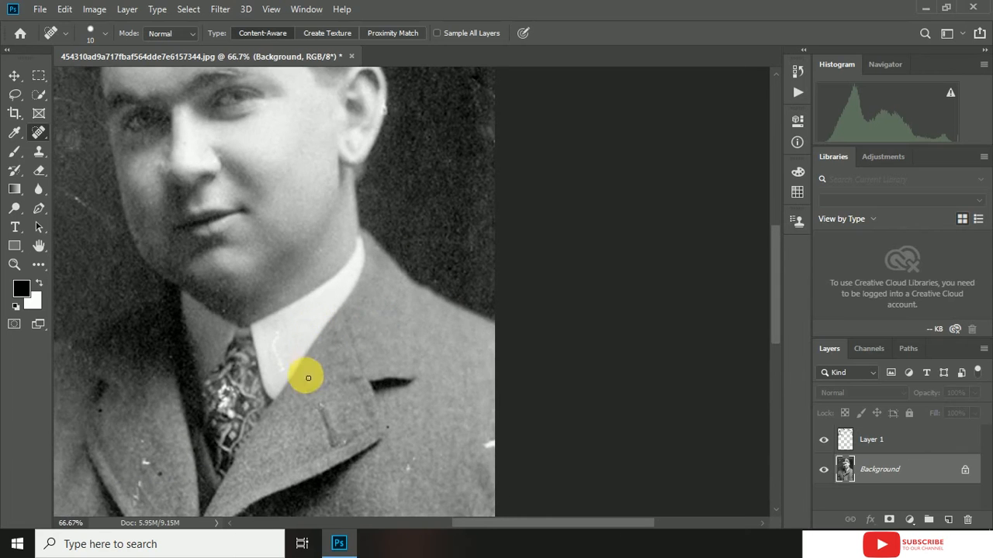
key("ctrl+minus")
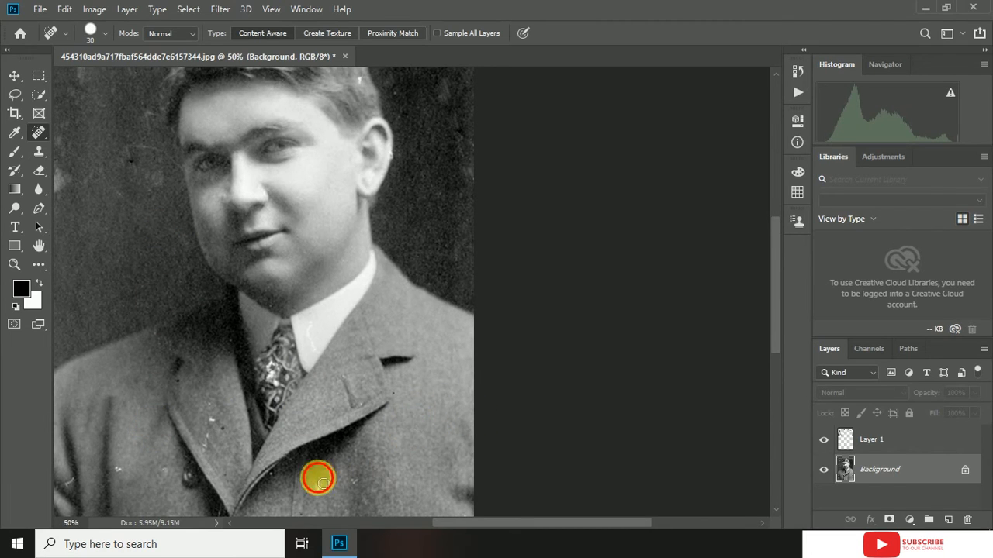
left_click_drag(226, 331, 261, 411)
key("ctrl+plus")
key("ctrl+plus")
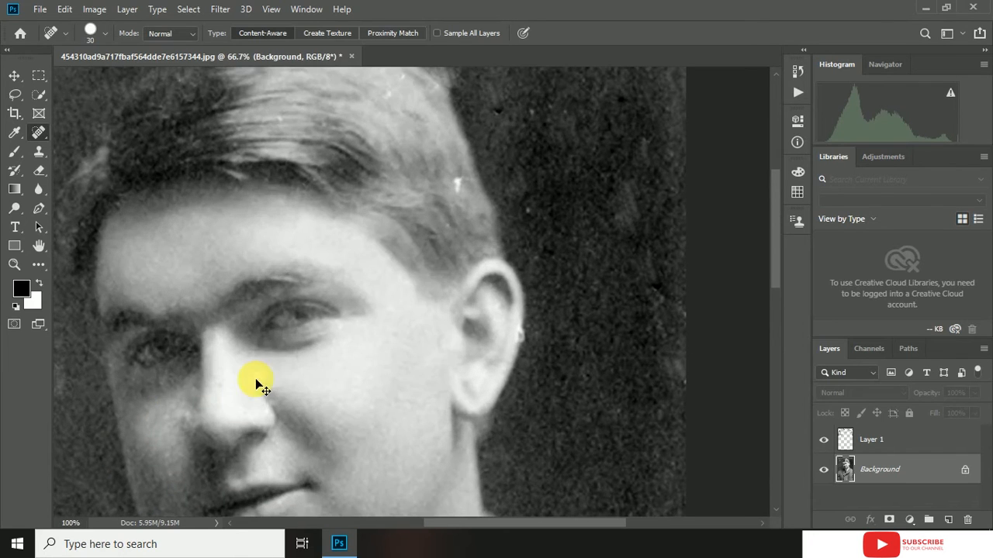
mouse_move(268, 228)
left_mouse_down()
mouse_move(300, 248)
mouse_move(307, 239)
mouse_move(341, 256)
mouse_move(263, 215)
left_mouse_up()
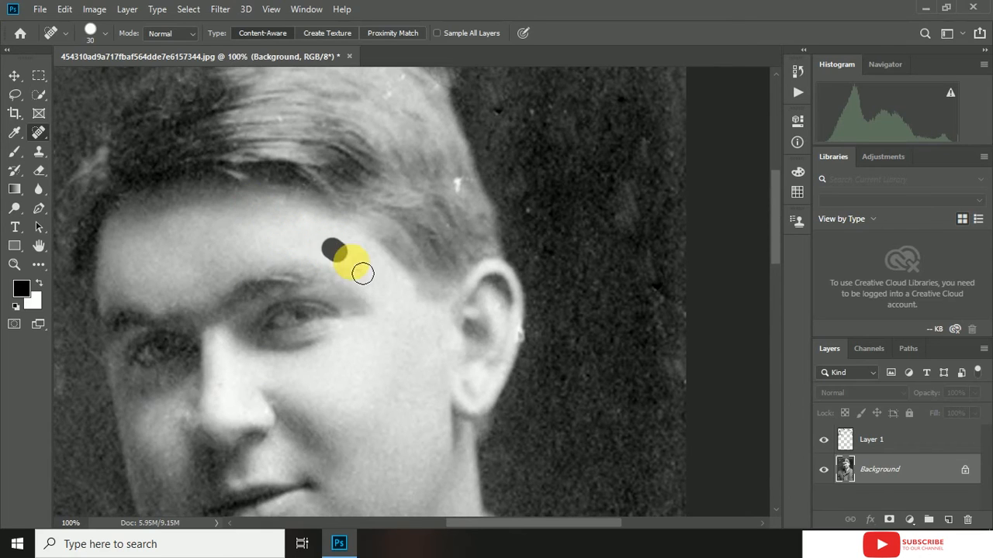
left_click_drag(342, 404, 314, 316)
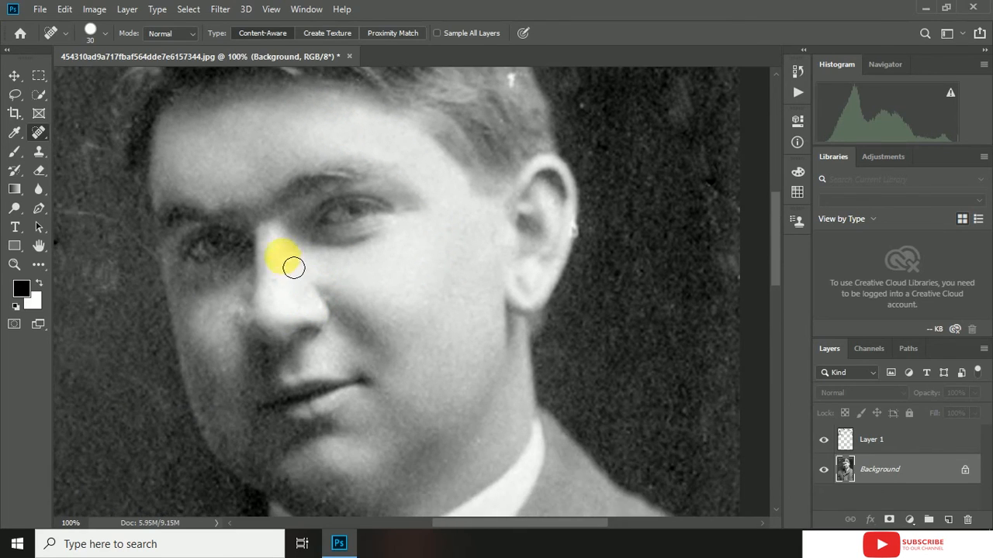
Heal the marks in the backdrop beside the shaded cheek and along the cheek's outer edge.
mouse_move(280, 257)
left_mouse_down()
mouse_move(273, 290)
mouse_move(326, 249)
mouse_move(321, 260)
left_mouse_up()
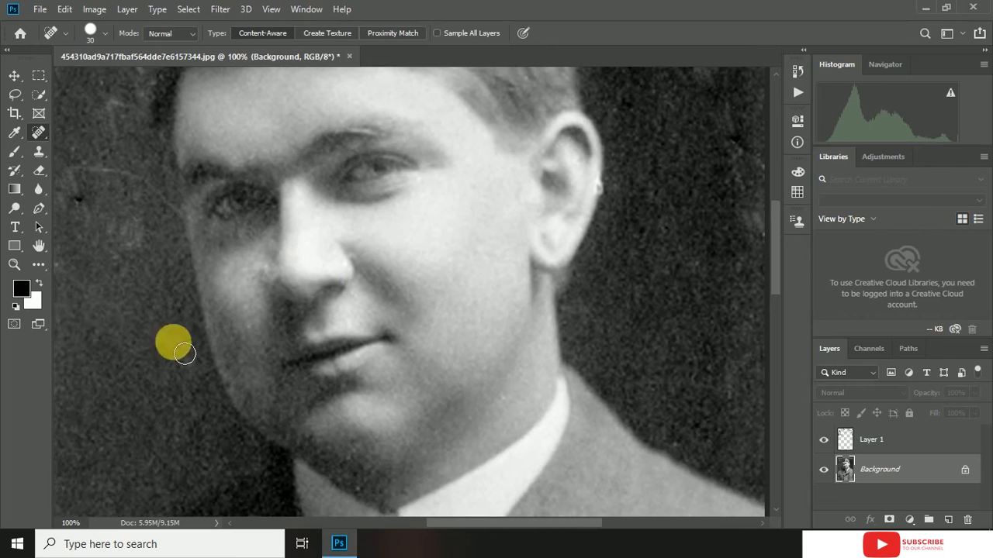
mouse_move(183, 338)
left_mouse_down()
mouse_move(252, 327)
mouse_move(207, 318)
left_mouse_up()
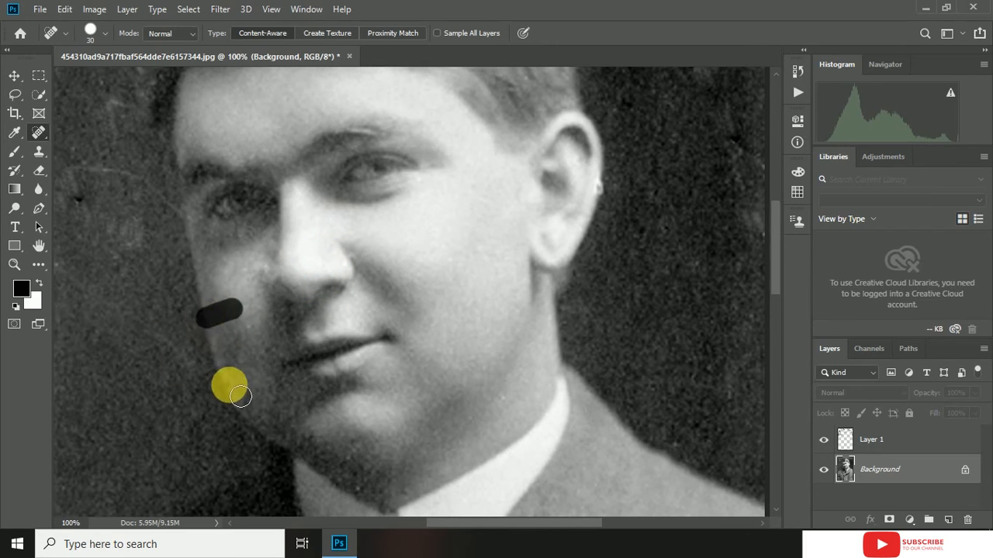
left_click_drag(193, 281, 211, 341)
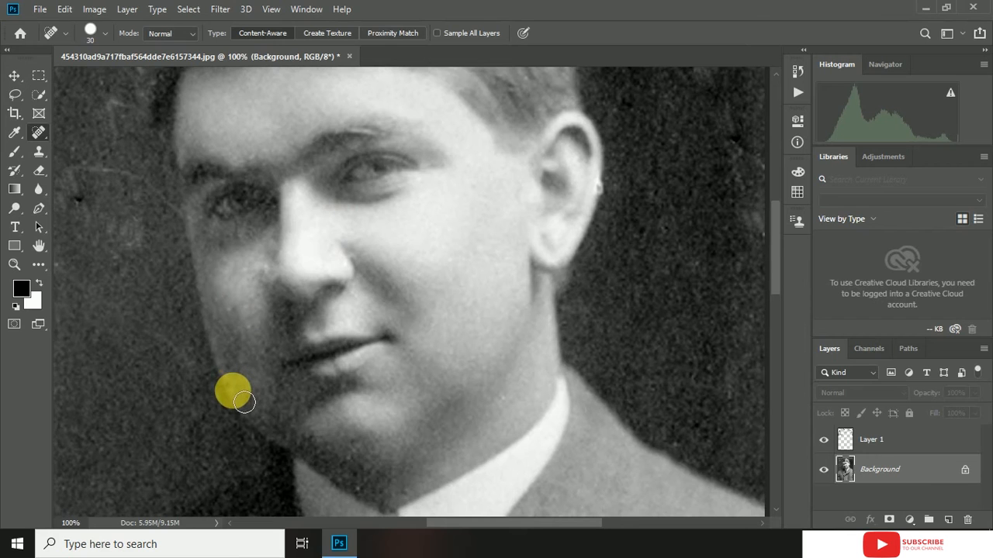
Heal the white specks on the jacket front beside the upper button, on the lapel and on the opposite front panel.
key("ctrl+minus")
key("ctrl+minus")
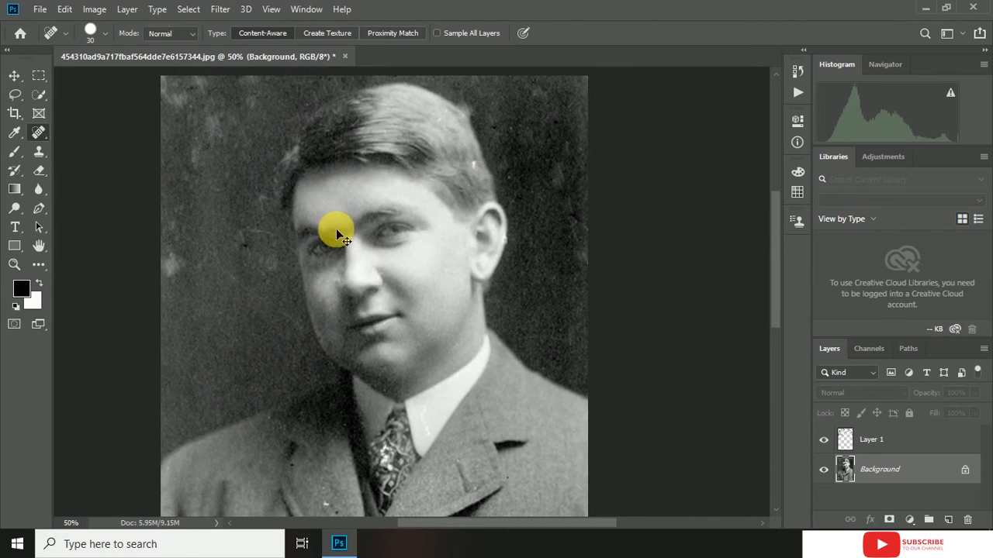
key("ctrl+minus")
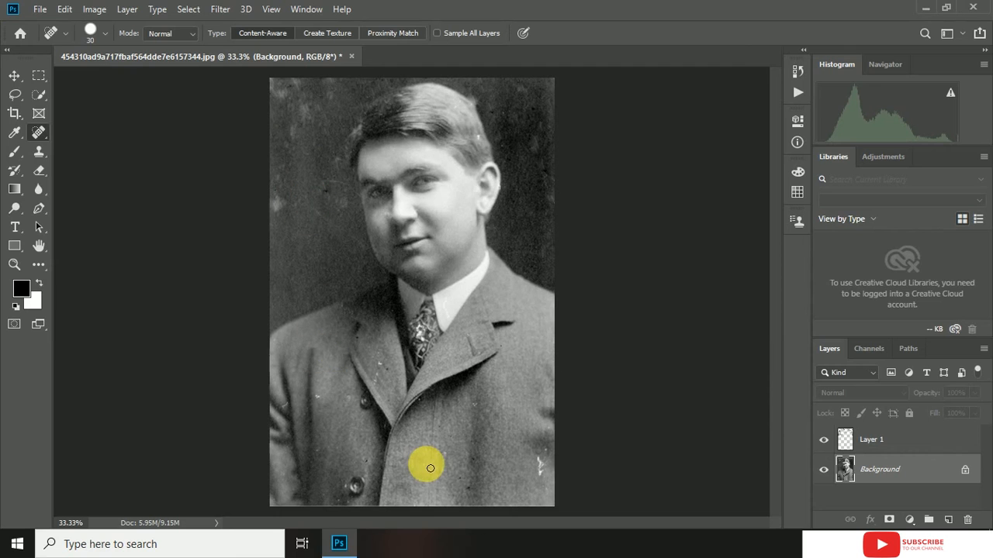
key("ctrl+plus")
key("ctrl+plus")
scroll(355, 255, "down", 3)
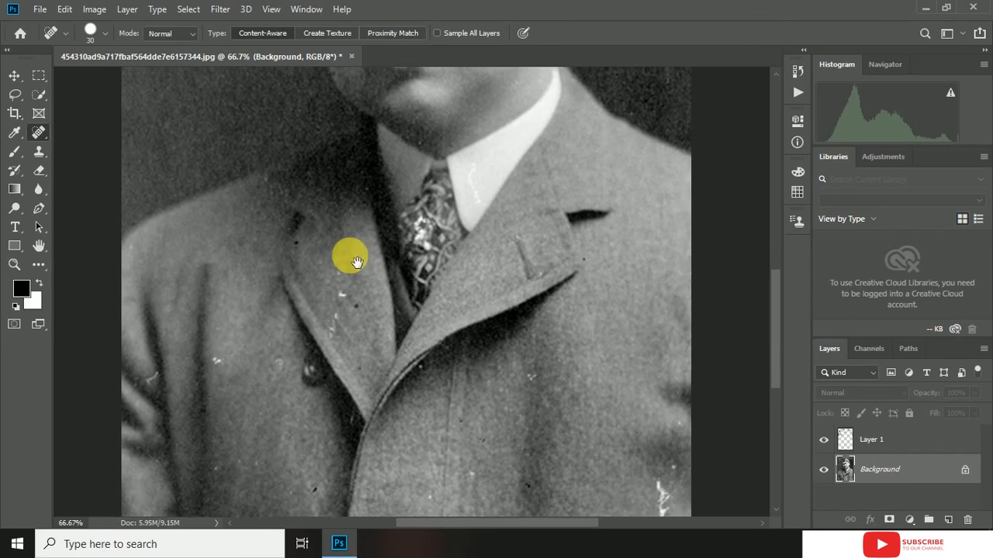
left_click_drag(213, 355, 213, 362)
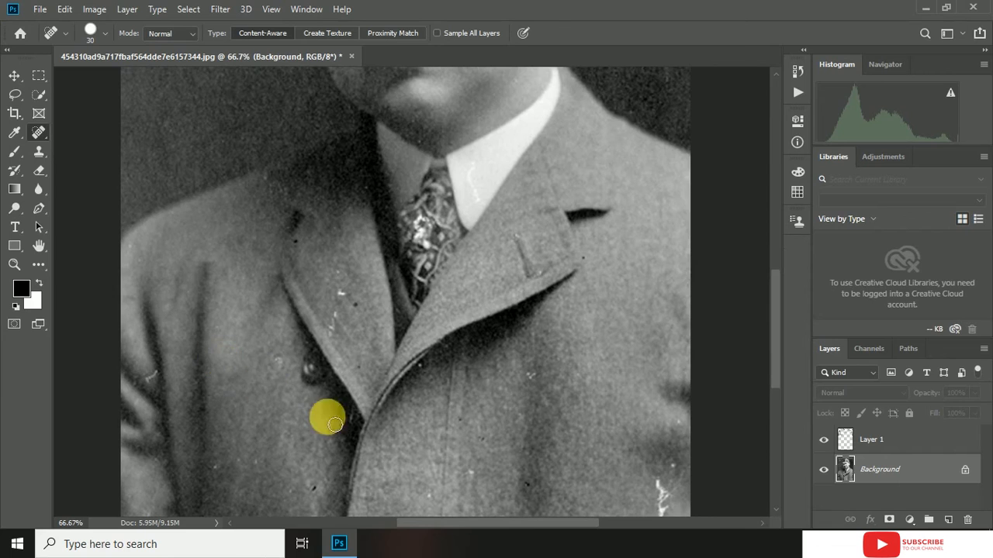
left_click_drag(331, 312, 332, 331)
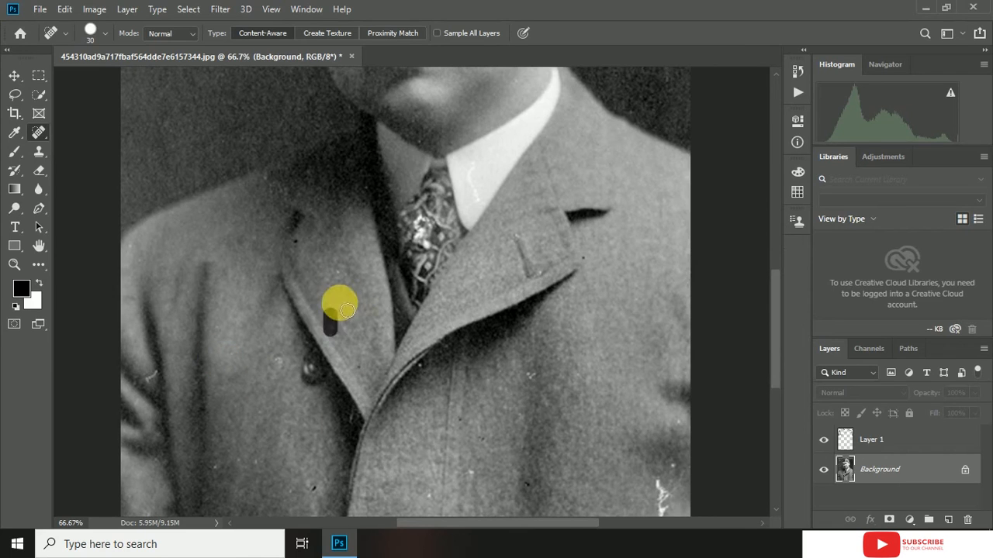
left_click(535, 377)
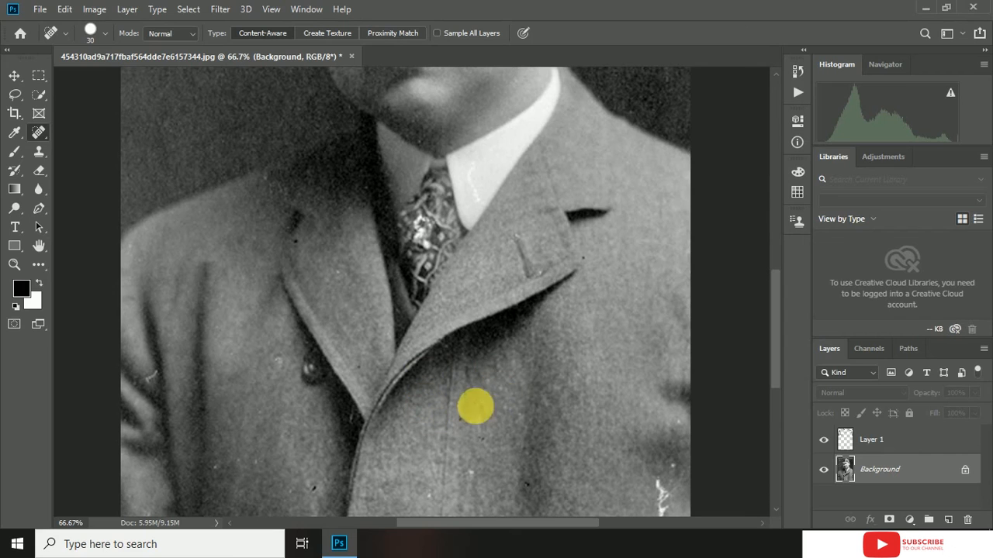
Switch to the Patch tool for repairing the white mark near the jacket's outer edge.
right_click(41, 133)
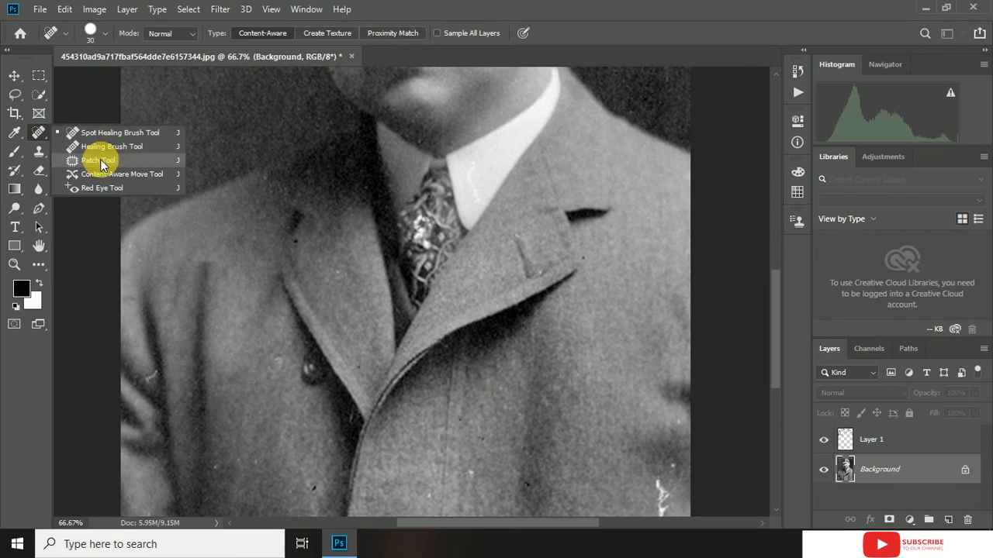
left_click(100, 159)
left_click_drag(235, 352, 224, 222)
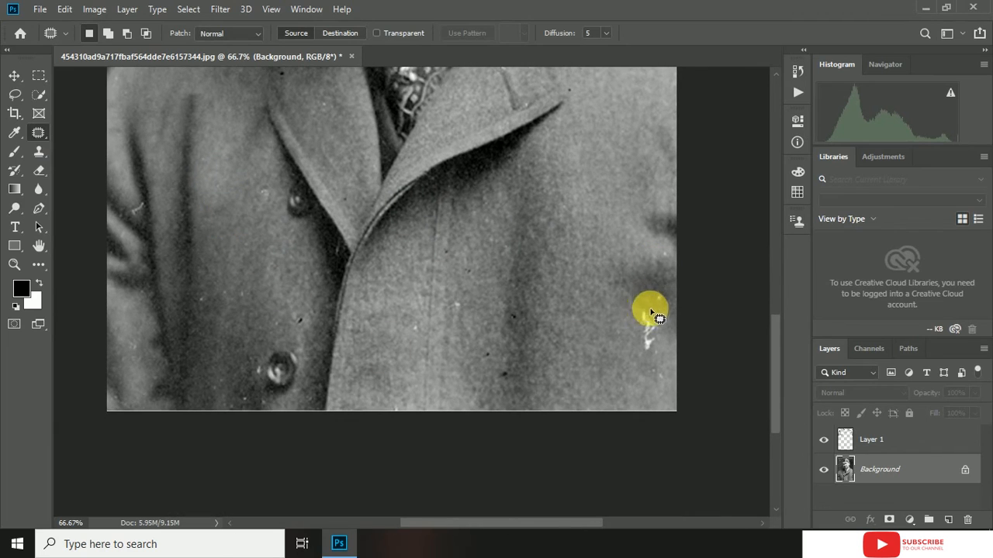
left_click(888, 442)
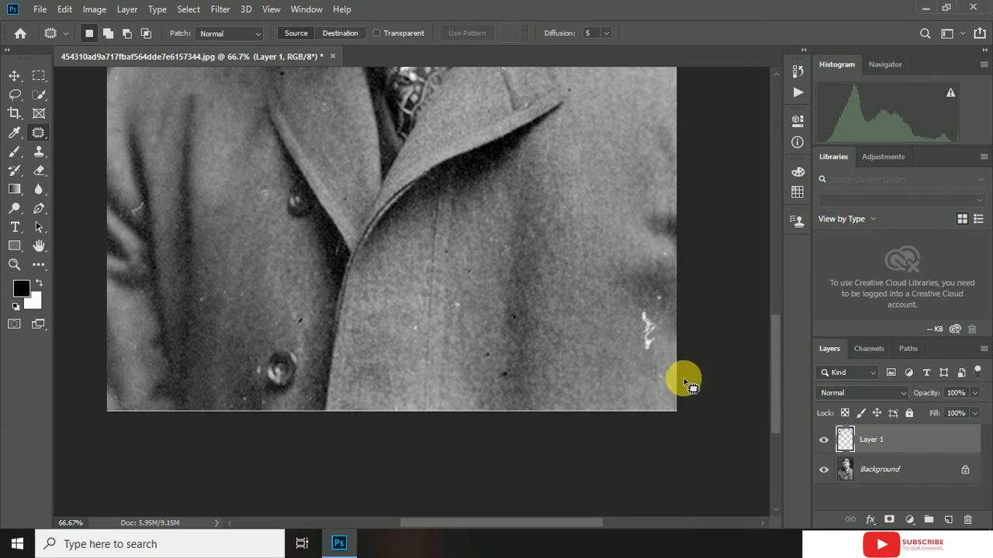
mouse_move(650, 363)
left_mouse_down()
mouse_move(635, 329)
mouse_move(649, 310)
mouse_move(661, 339)
left_mouse_up()
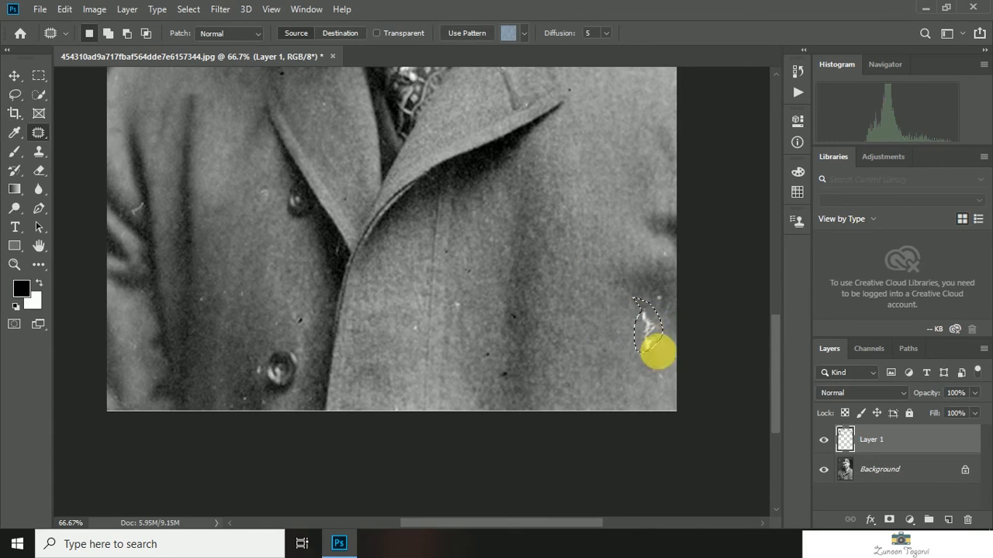
left_click(877, 473)
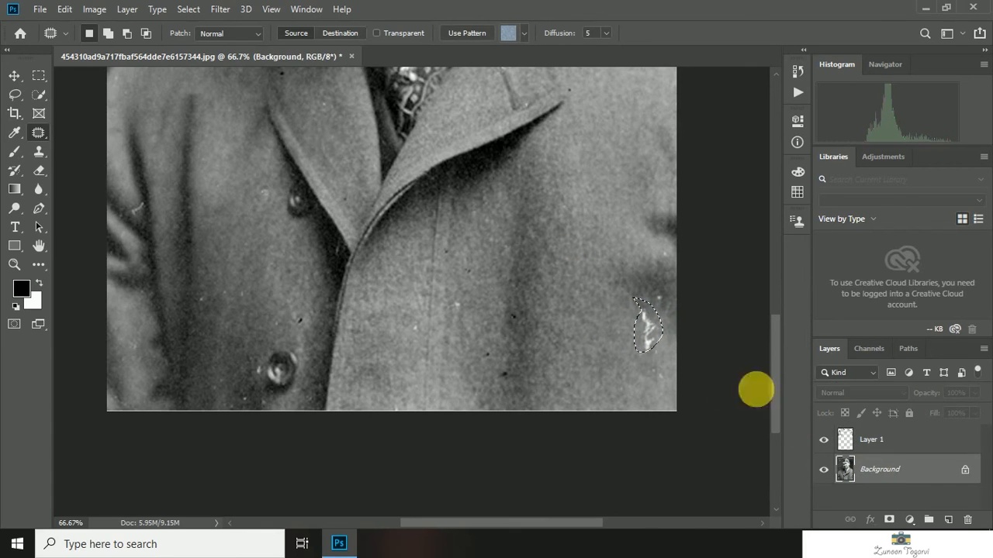
key("ctrl+d")
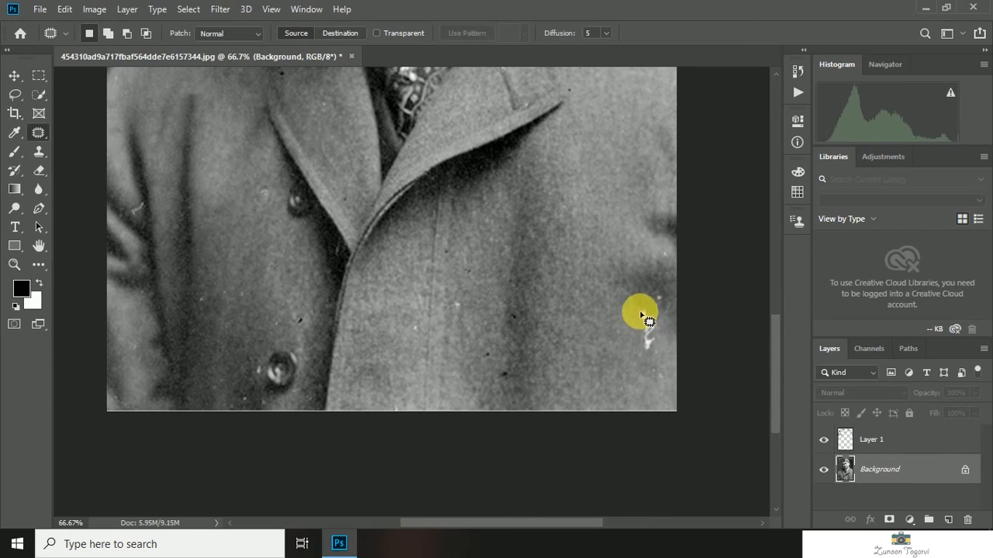
mouse_move(641, 315)
left_mouse_down()
mouse_move(672, 348)
mouse_move(644, 357)
mouse_move(622, 304)
mouse_move(646, 302)
mouse_move(655, 333)
left_mouse_up()
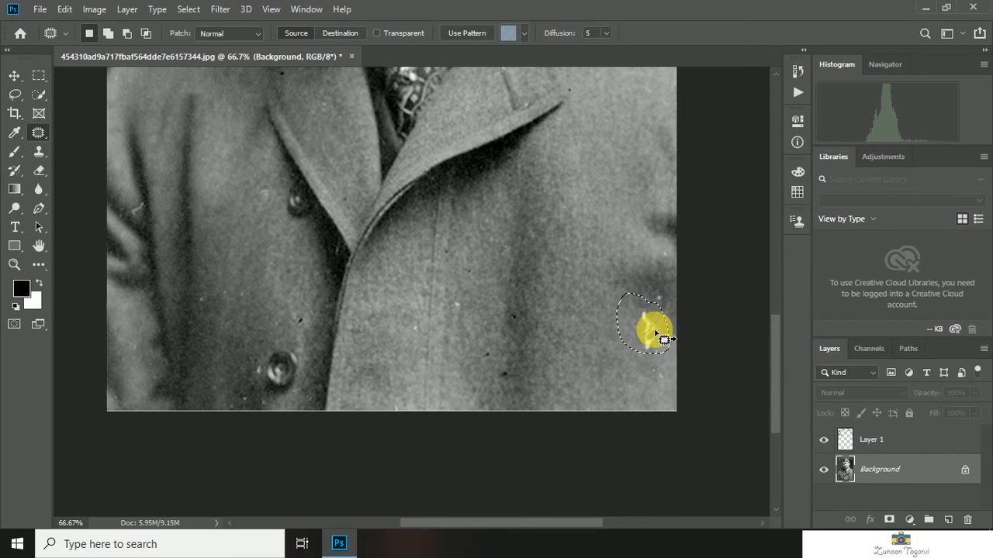
key("ctrl+d")
left_click(855, 439)
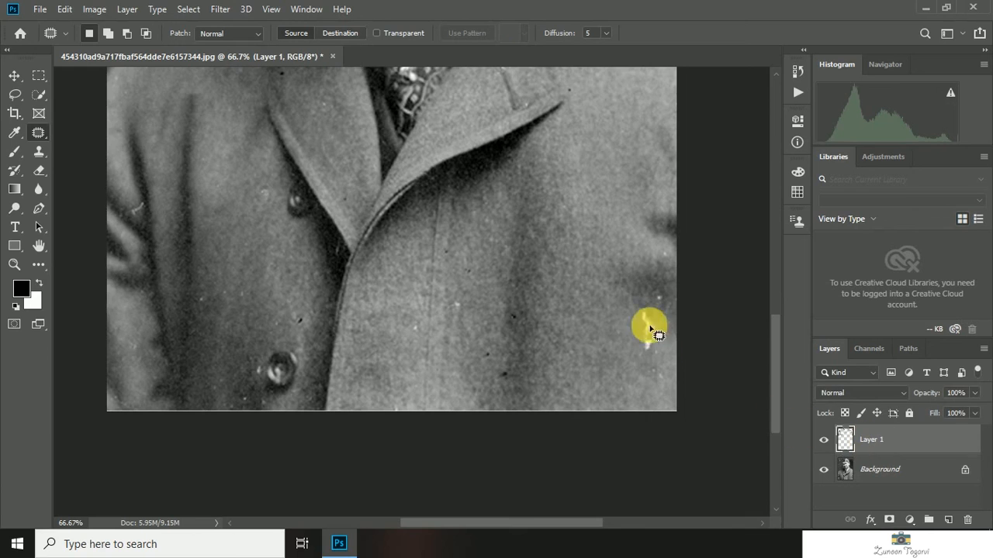
Outline the white mark near the jacket's outer edge and patch it on the Background layer with clean fabric above it.
mouse_move(647, 311)
left_mouse_down()
mouse_move(607, 313)
mouse_move(664, 315)
mouse_move(651, 333)
mouse_move(621, 264)
left_mouse_up()
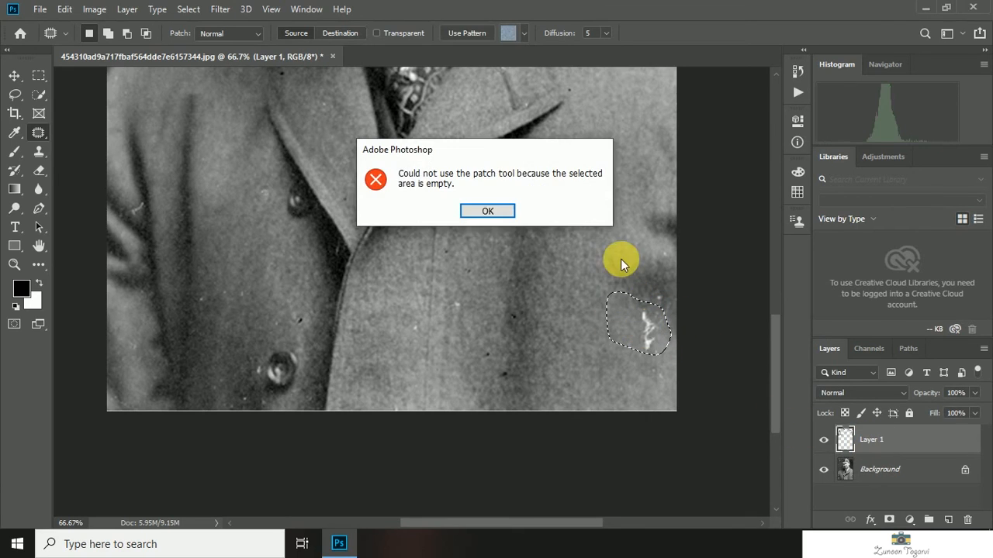
left_click(487, 212)
left_click(886, 468)
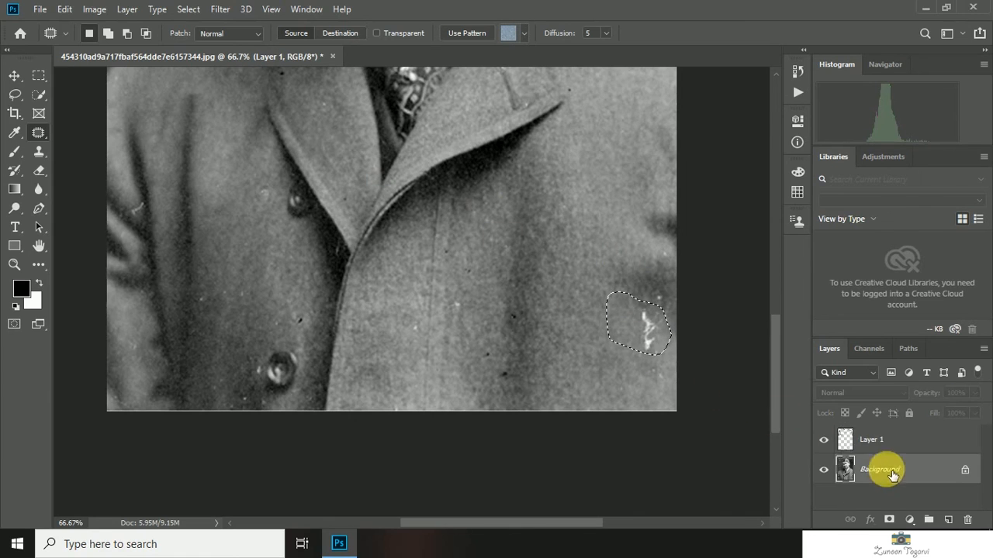
left_click_drag(607, 304, 581, 256)
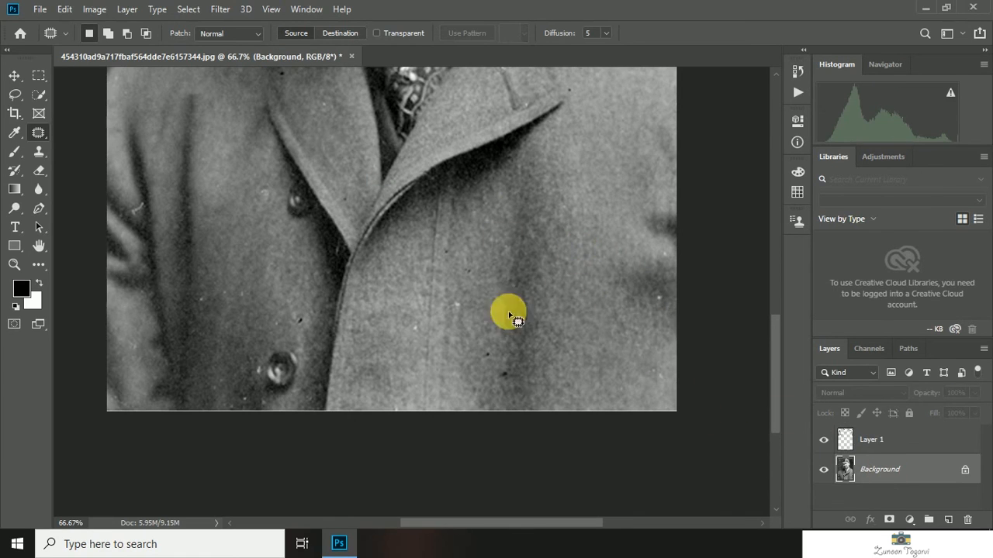
Patch the light specks beside the sleeve-side fold and the dark speck above the lower jacket button with clean fabric.
left_click_drag(239, 222, 377, 212)
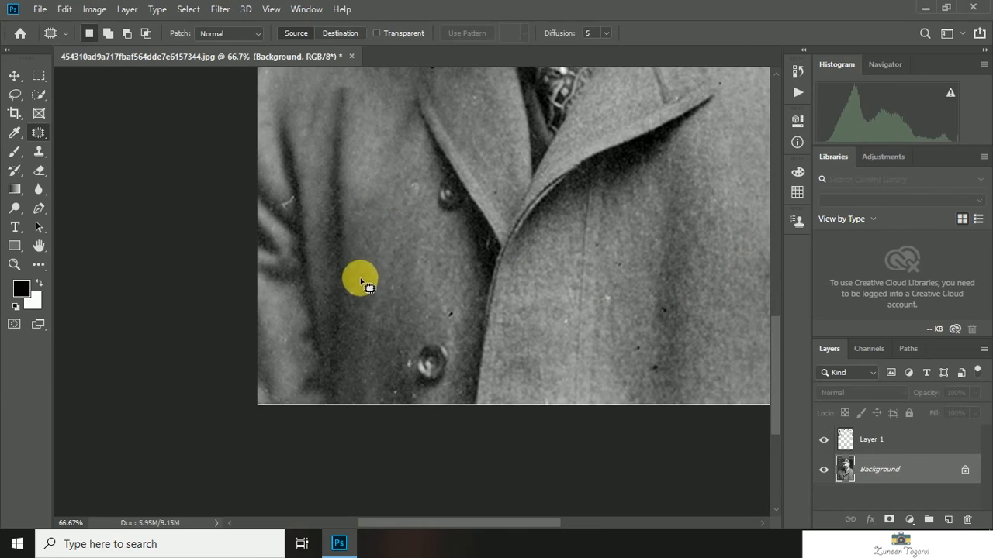
left_click_drag(358, 288, 359, 286)
left_click_drag(358, 286, 388, 257)
left_click(397, 266)
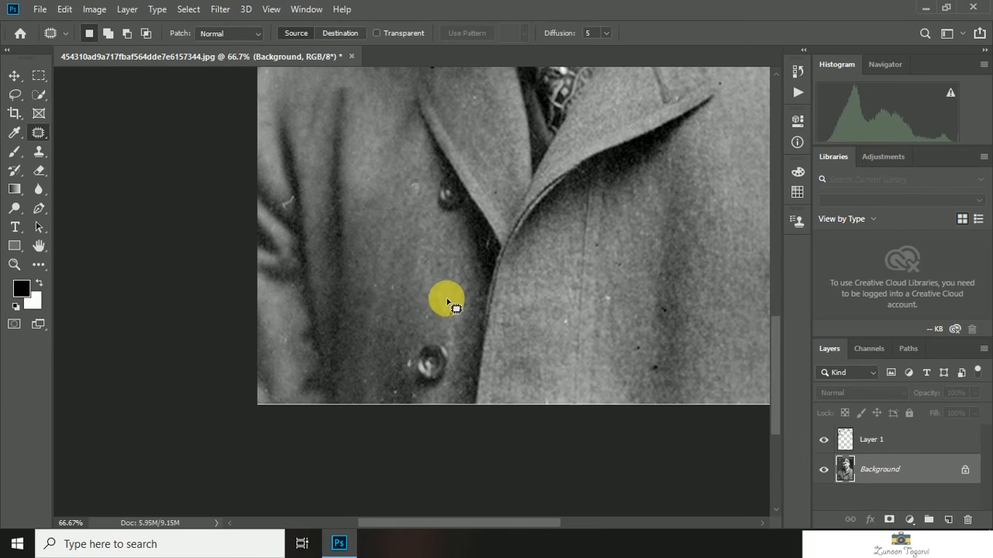
mouse_move(459, 312)
left_mouse_down()
mouse_move(432, 308)
mouse_move(455, 315)
mouse_move(406, 277)
left_mouse_up()
left_click(401, 296)
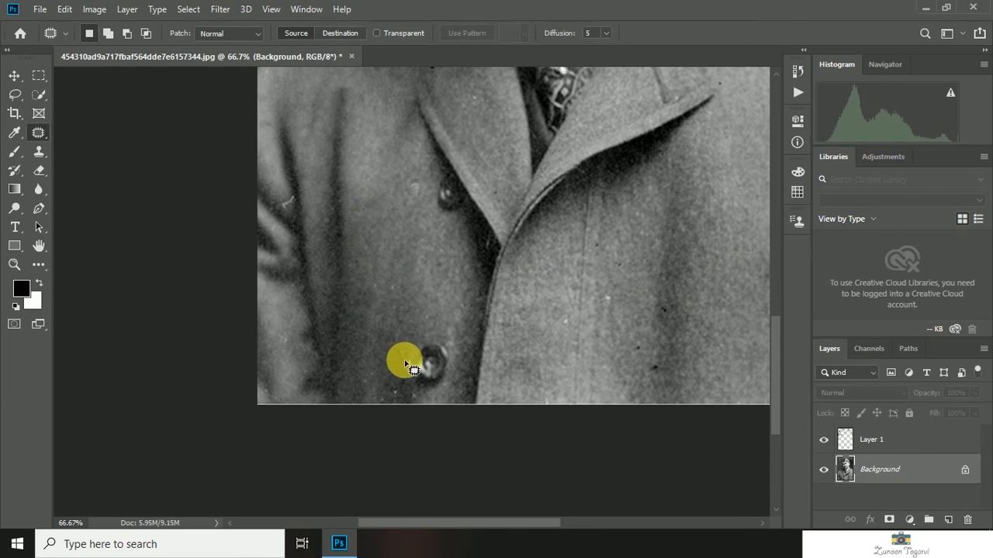
Patch the white marks beside and just below the lower jacket button with clean fabric.
mouse_move(406, 361)
left_mouse_down()
mouse_move(408, 377)
mouse_move(398, 319)
mouse_move(414, 355)
mouse_move(392, 359)
mouse_move(414, 357)
left_mouse_up()
left_click(399, 327)
left_click_drag(405, 365, 393, 316)
left_click(394, 330)
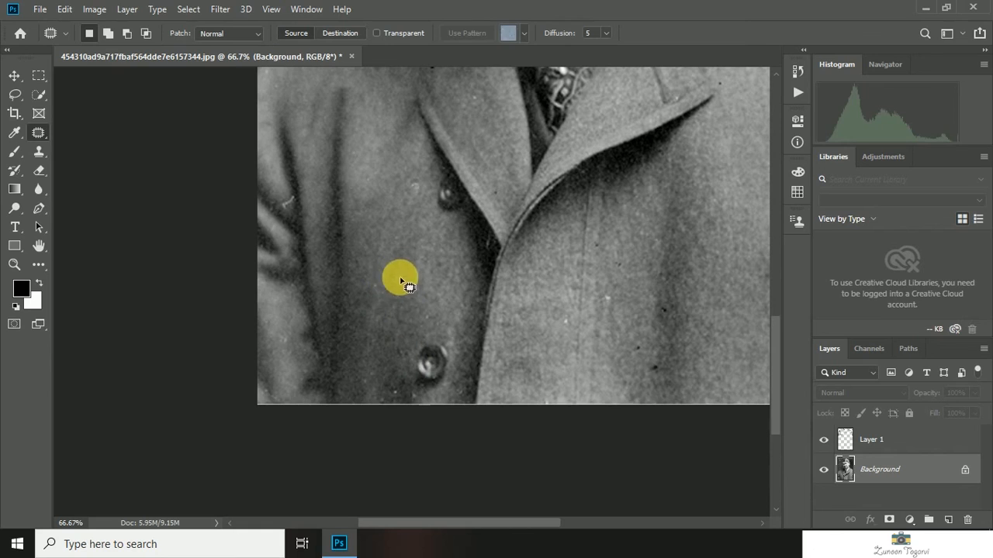
mouse_move(399, 380)
left_mouse_down()
mouse_move(387, 406)
mouse_move(389, 389)
mouse_move(407, 387)
mouse_move(370, 331)
left_mouse_up()
left_click(371, 334)
Patch the white speck near the front seam and the dark specks along the shaded fold of the overlapping jacket panel.
left_click_drag(602, 294, 599, 315)
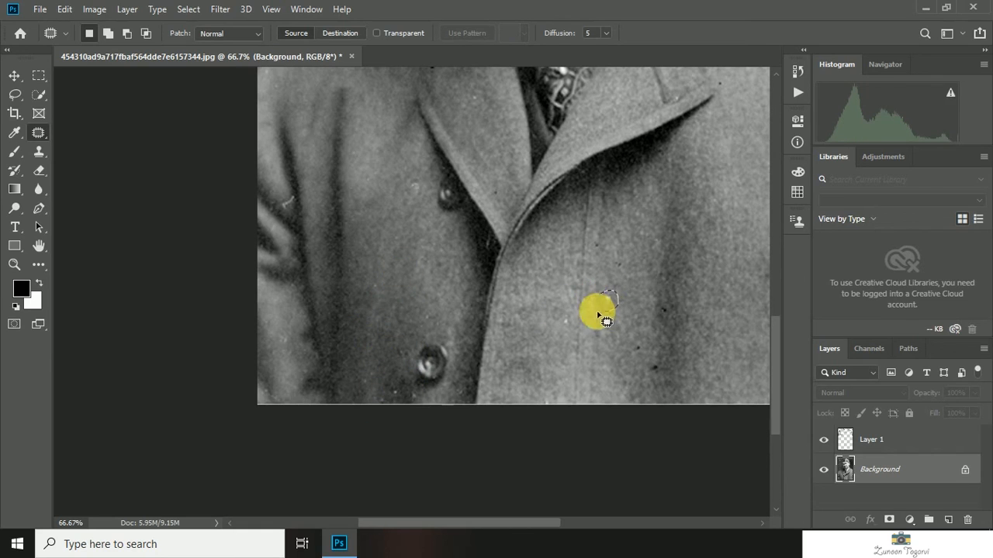
mouse_move(665, 301)
left_mouse_down()
mouse_move(681, 334)
mouse_move(676, 373)
mouse_move(639, 378)
mouse_move(646, 293)
mouse_move(680, 309)
left_mouse_up()
mouse_move(655, 335)
left_mouse_down()
mouse_move(674, 275)
mouse_move(698, 247)
left_mouse_up()
left_click(696, 244)
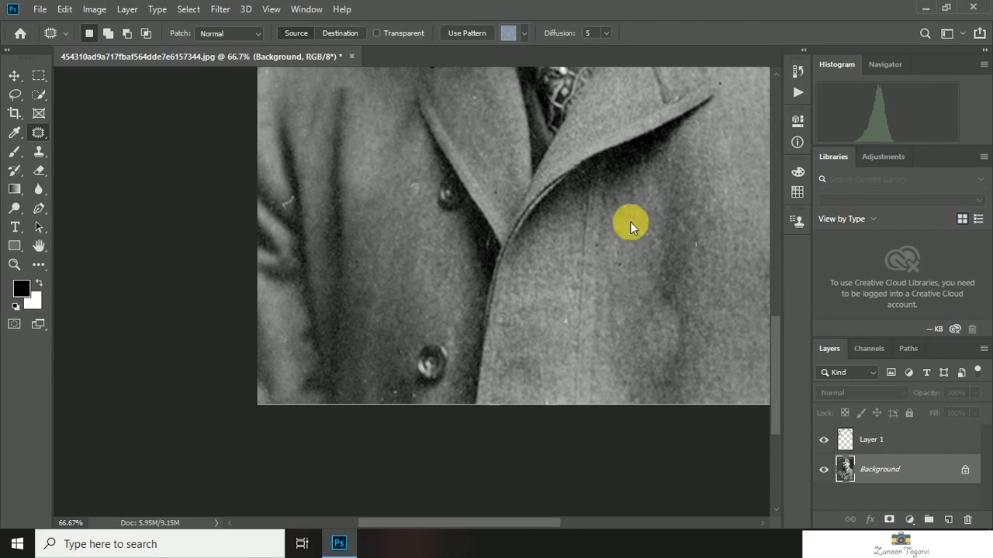
left_click(472, 210)
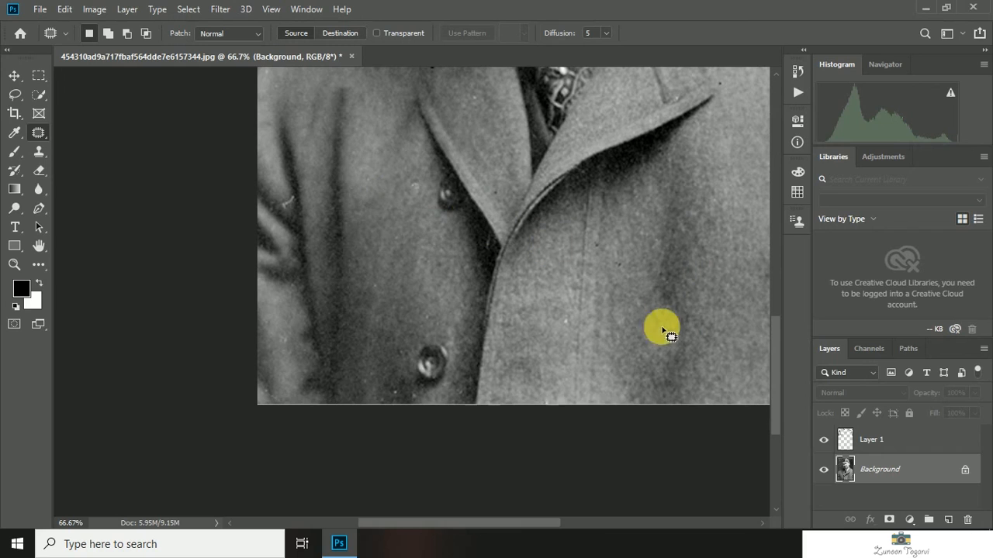
mouse_move(596, 297)
left_mouse_down()
mouse_move(576, 276)
mouse_move(590, 332)
mouse_move(566, 278)
mouse_move(581, 295)
left_mouse_up()
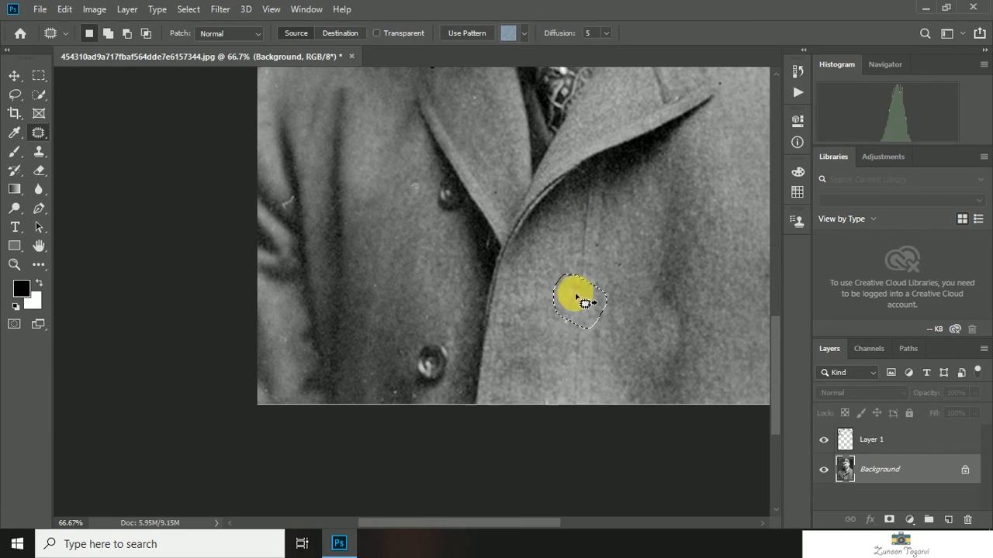
Patch the specks on the jacket between the two buttons and the white mark beside the upper button.
mouse_move(405, 295)
left_mouse_down()
mouse_move(385, 267)
mouse_move(428, 309)
mouse_move(378, 274)
mouse_move(412, 265)
mouse_move(395, 216)
mouse_move(414, 226)
mouse_move(420, 283)
mouse_move(389, 199)
mouse_move(419, 267)
left_mouse_up()
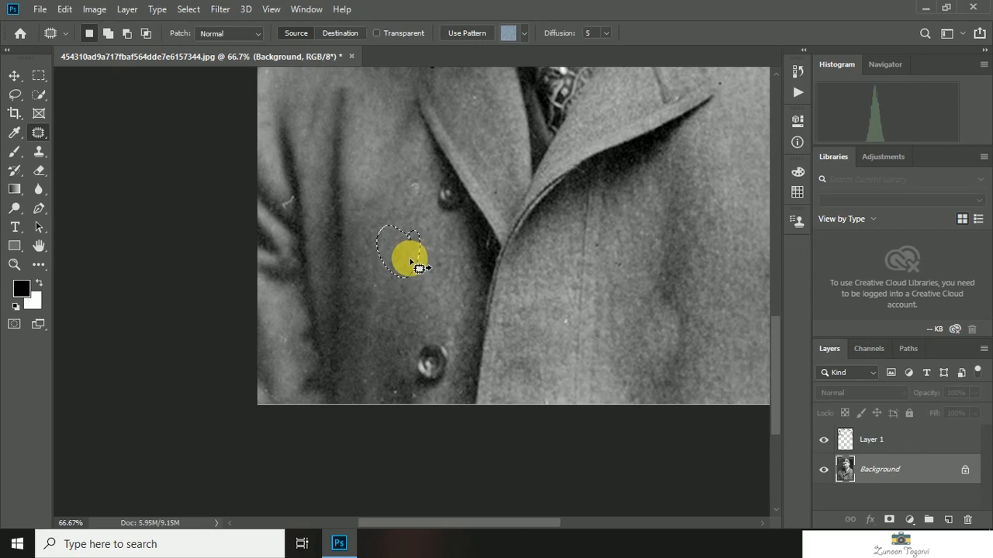
key("ctrl+d")
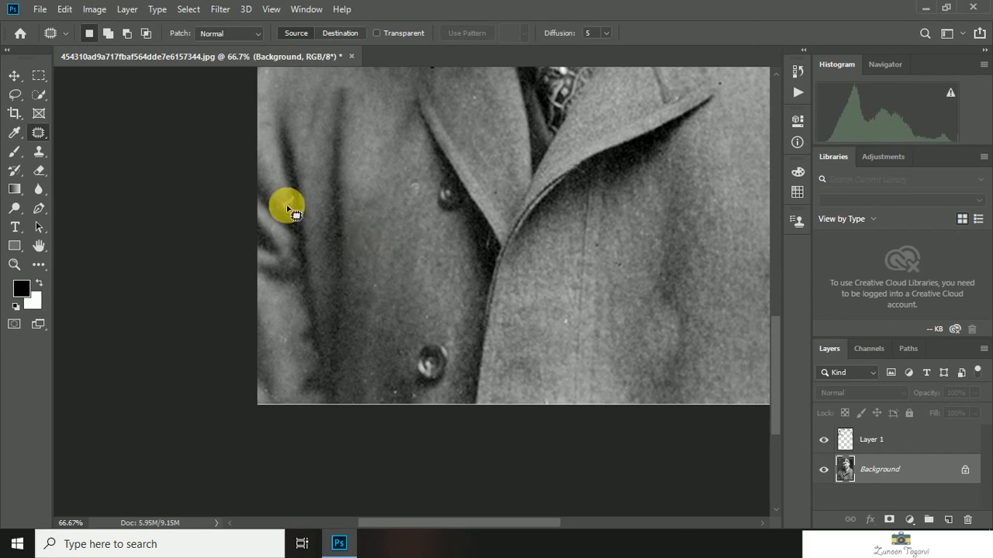
left_click_drag(266, 134, 298, 233)
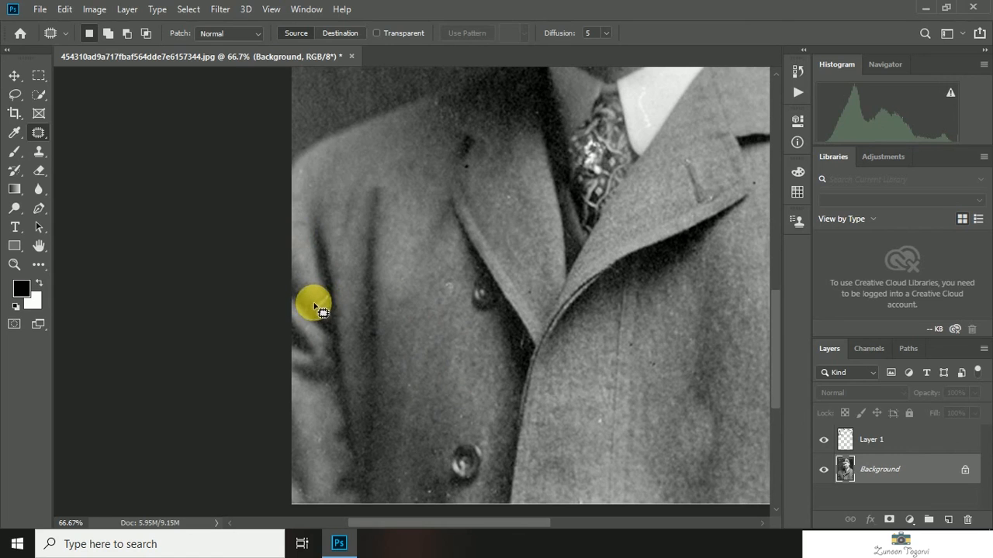
left_click_drag(456, 285, 447, 282)
left_click_drag(445, 284, 437, 310)
key("ctrl+d")
Patch the curved white scratch on the sleeve fold at the jacket's edge and clear the selection.
mouse_move(326, 304)
left_mouse_down()
mouse_move(321, 268)
mouse_move(337, 288)
mouse_move(368, 299)
mouse_move(353, 309)
mouse_move(310, 266)
left_mouse_up()
key("ctrl+d")
left_click_drag(320, 309, 318, 309)
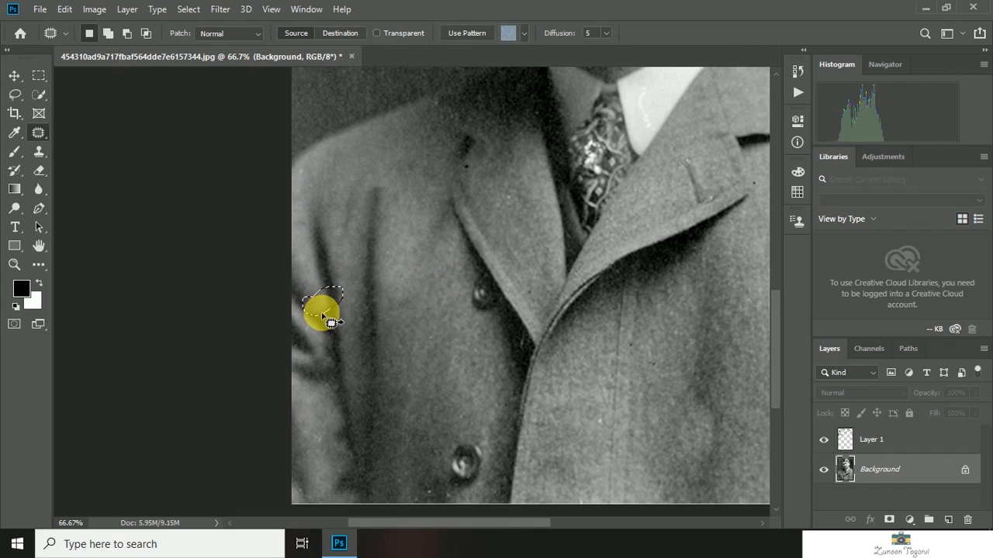
key("z")
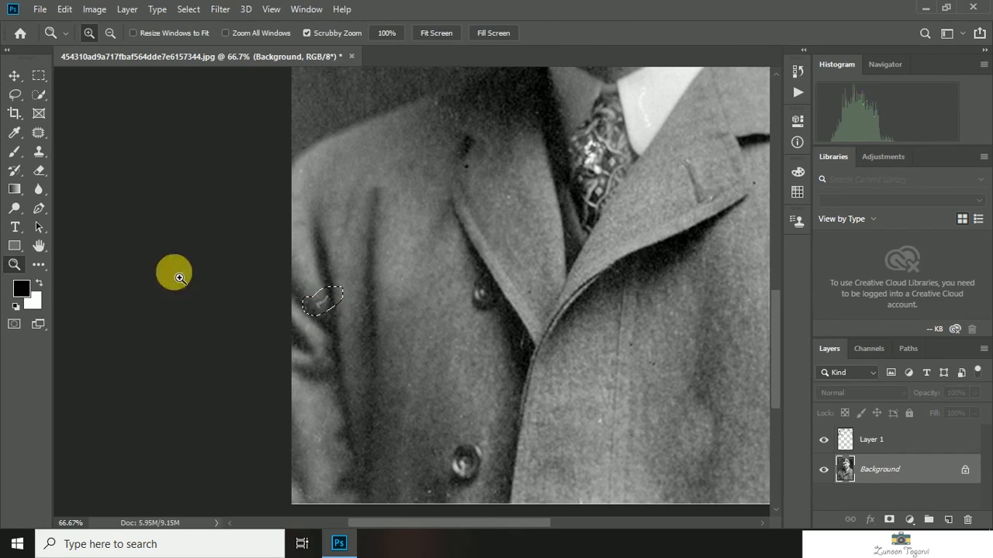
left_click(39, 133)
left_click(327, 304)
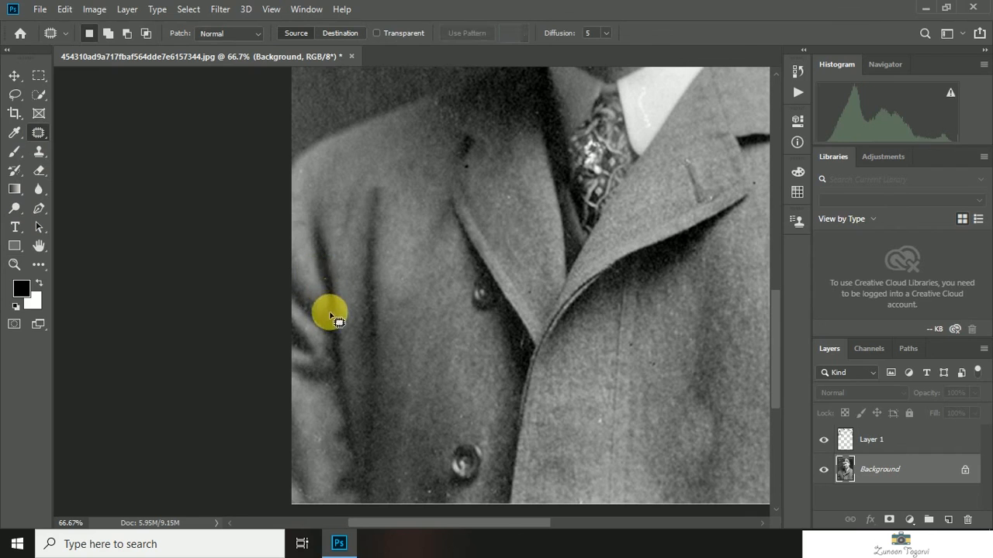
left_click(328, 295)
left_click(454, 211)
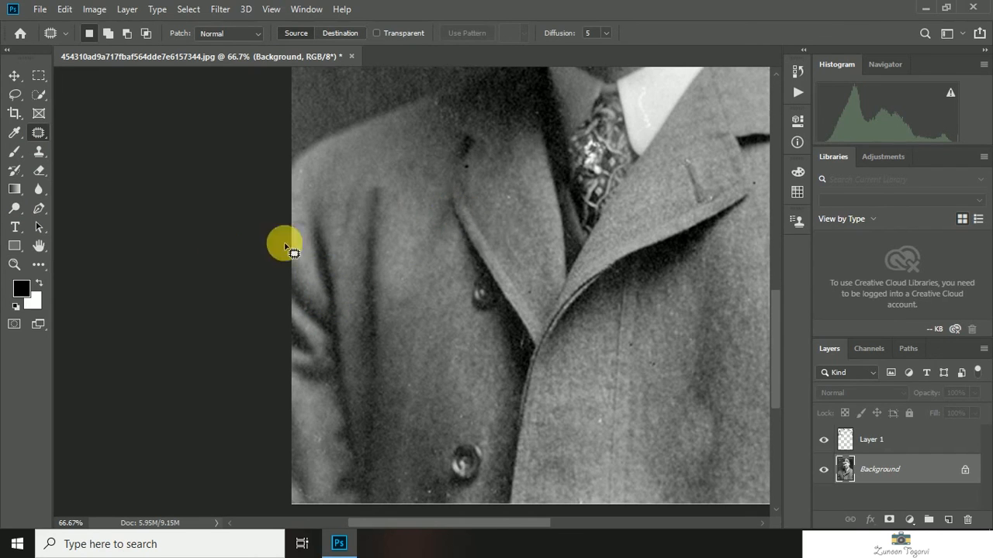
Keep the Patch tool and patch the light blotch in the backdrop's upper corner with darker backdrop texture beside the hair.
key("ctrl+minus")
key("ctrl+minus")
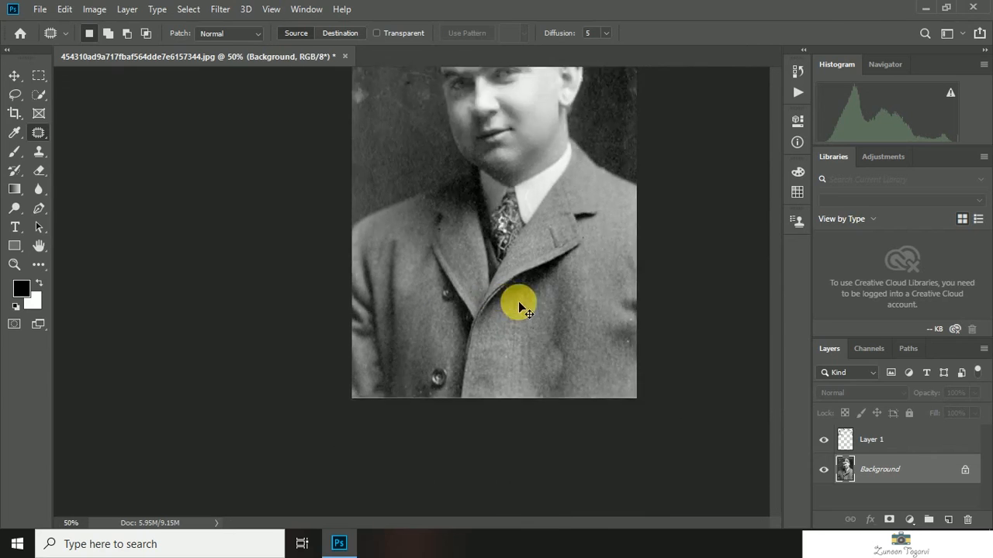
key("ctrl+minus")
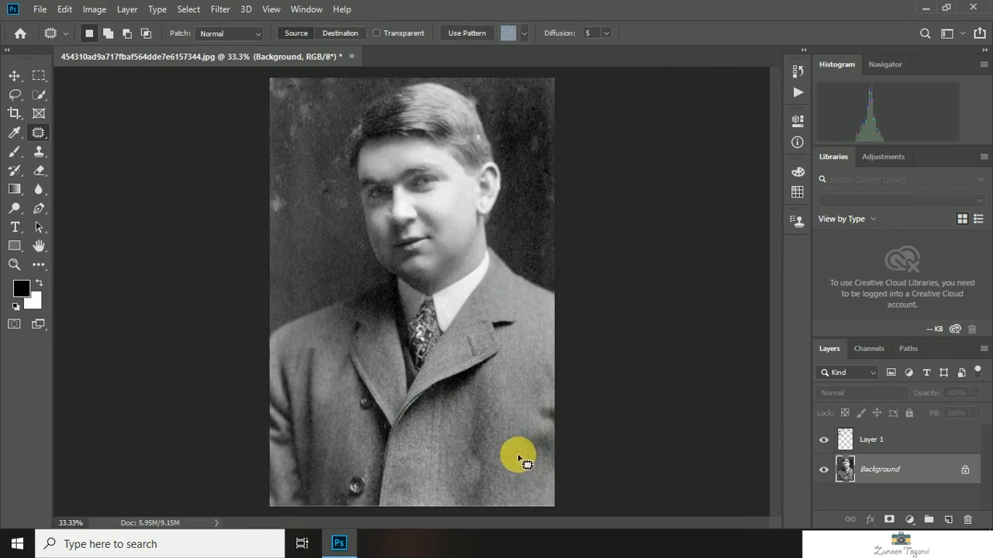
right_click(38, 133)
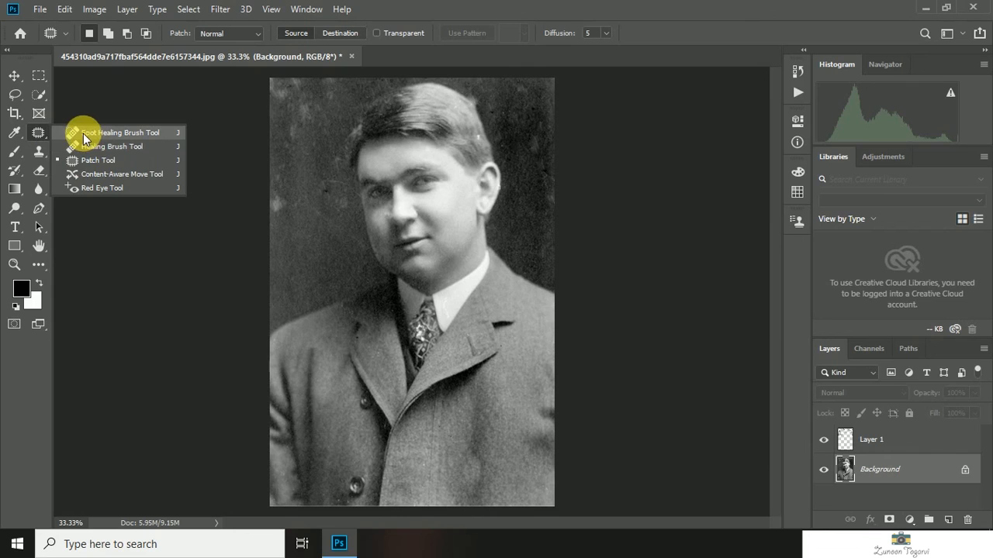
left_click(291, 165)
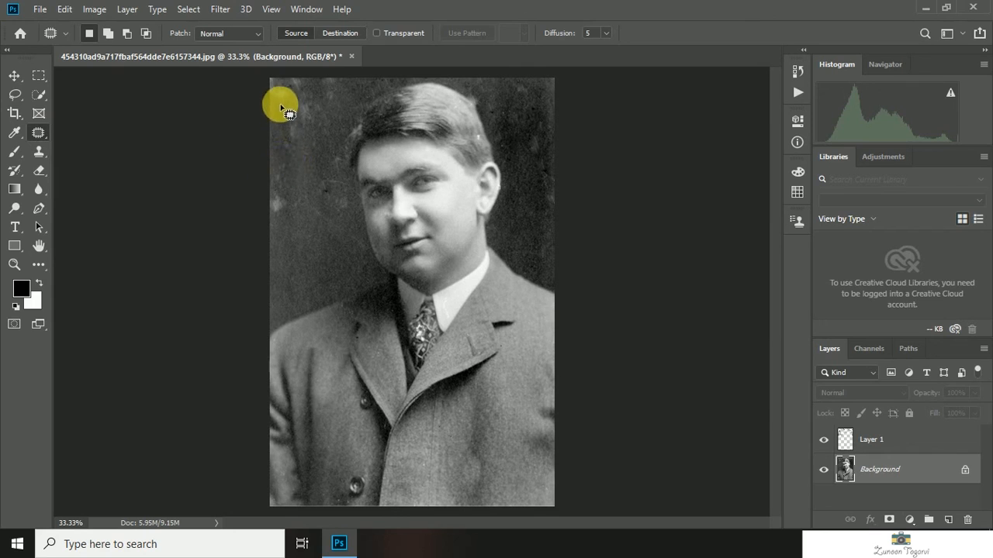
mouse_move(291, 91)
left_mouse_down()
mouse_move(345, 111)
mouse_move(345, 127)
mouse_move(321, 137)
left_mouse_up()
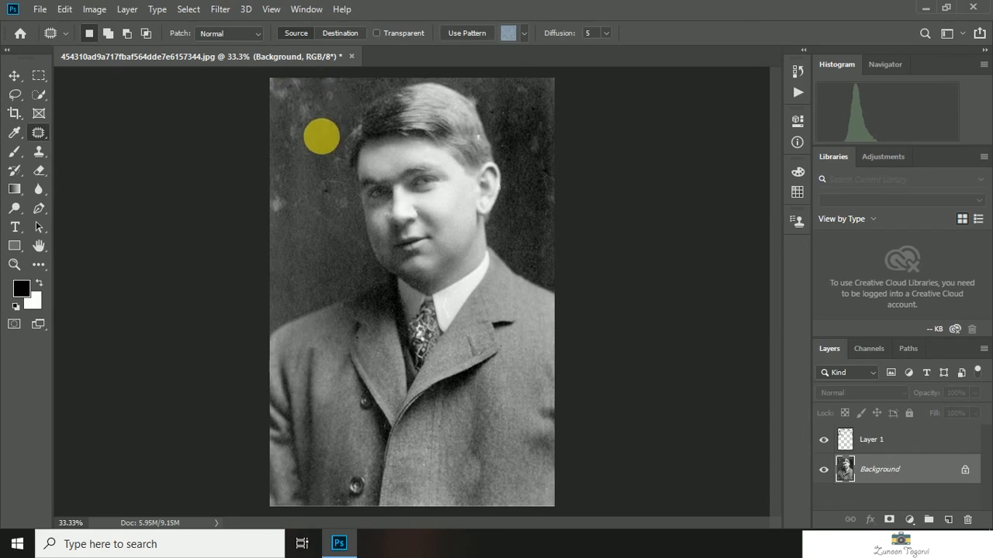